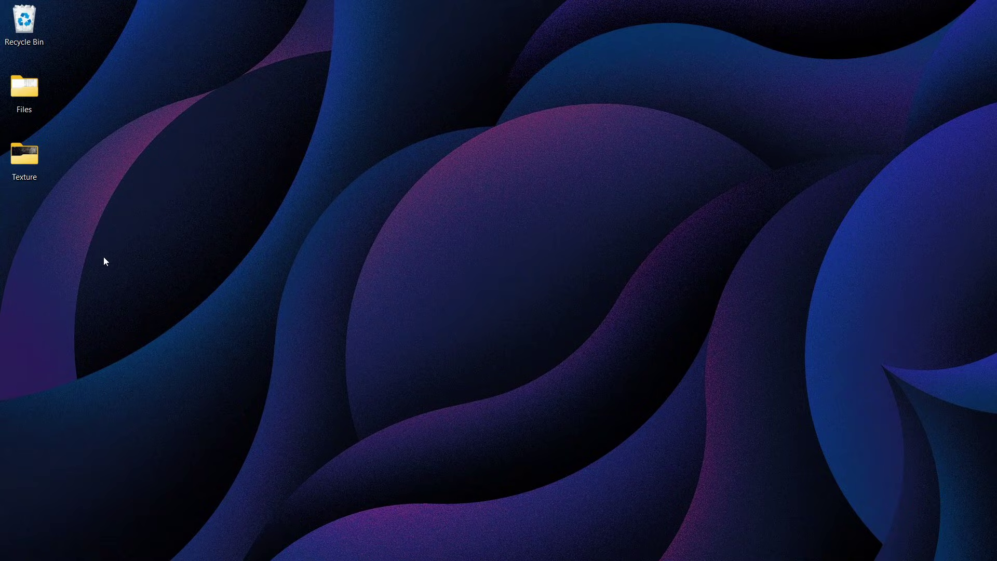
Open the Texture folder on the desktop to view its texture images and minimise it.
double_click(24, 155)
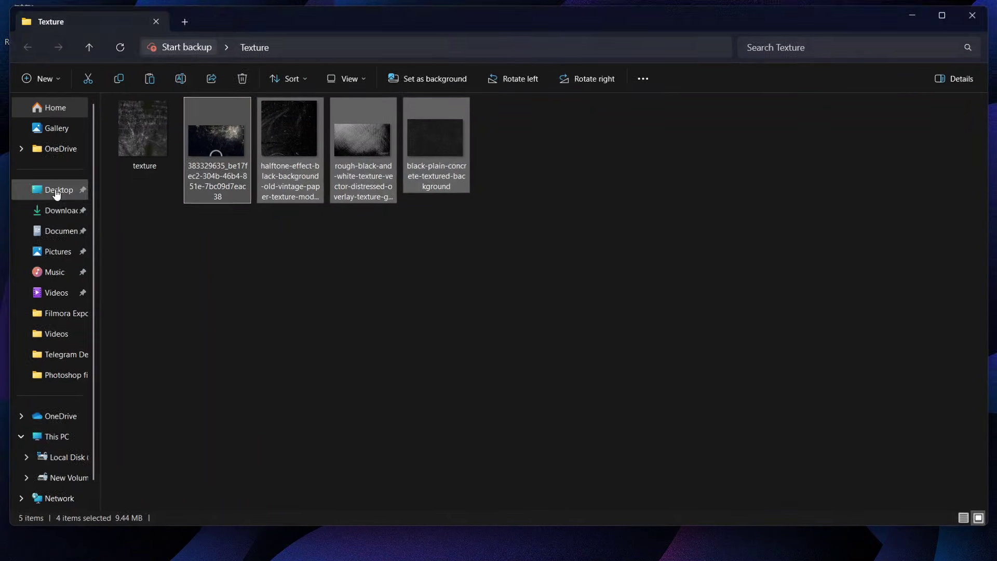
click(450, 269)
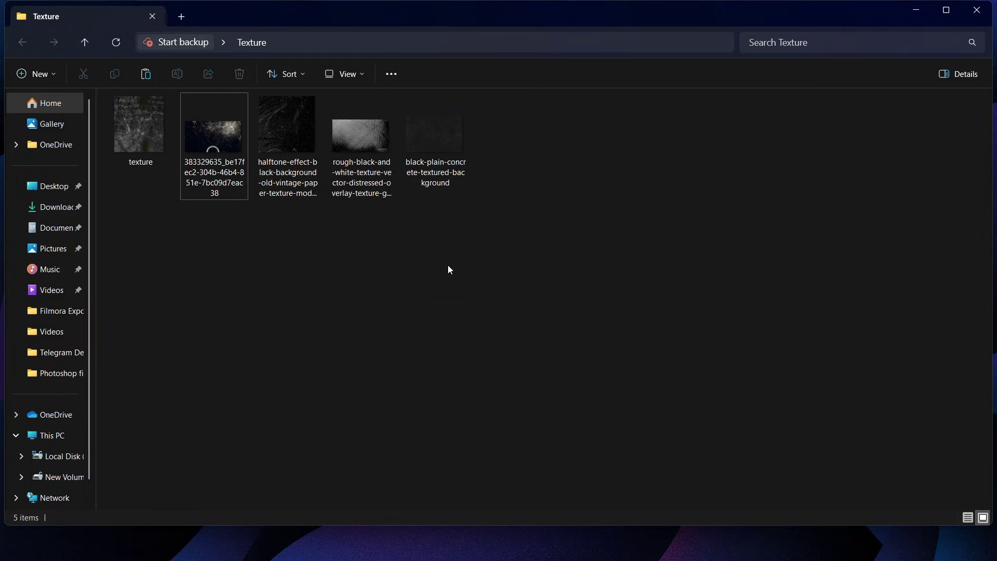
click(914, 12)
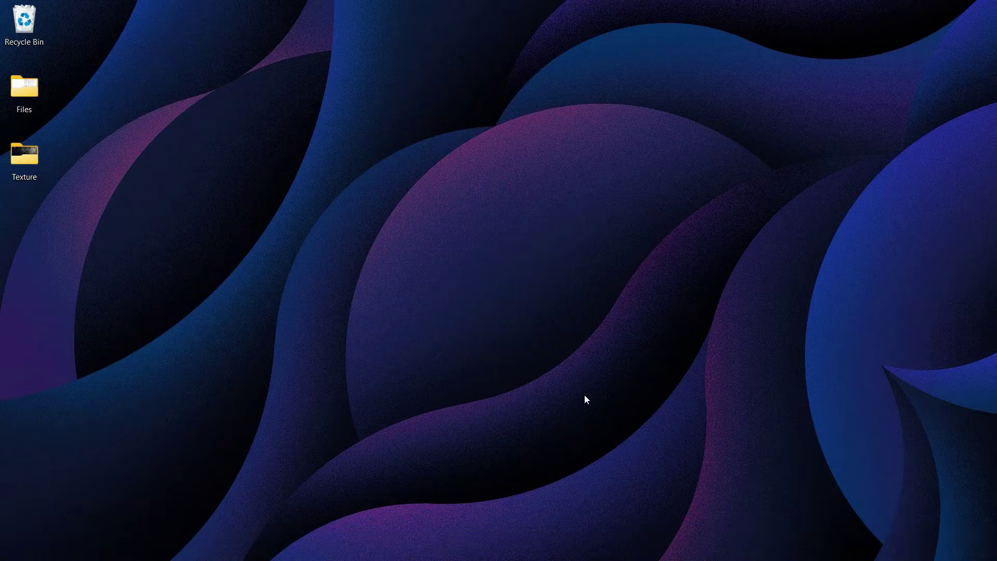
Switch to Chrome, search Google for "texture background" and look through the image results.
click(571, 551)
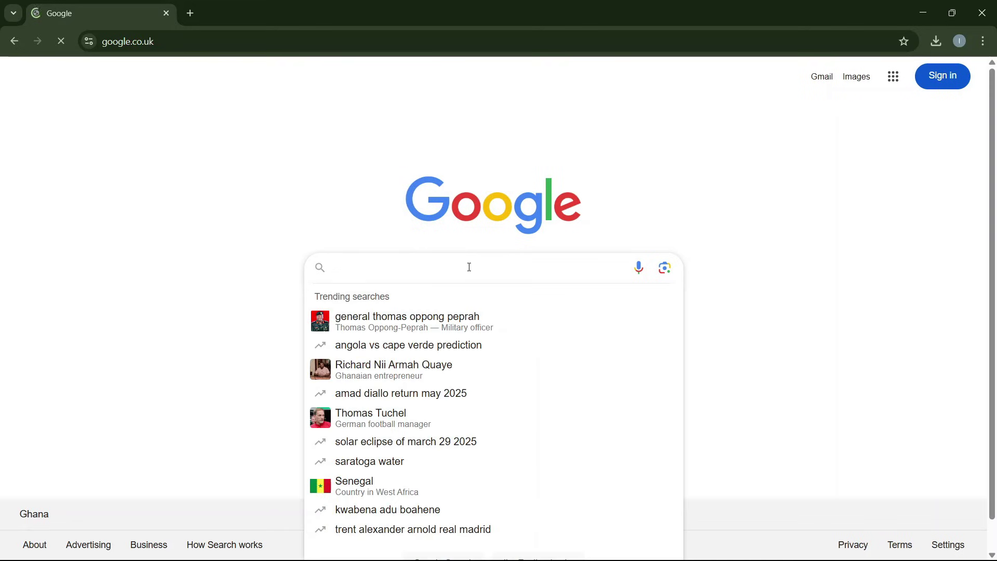
text(texture)
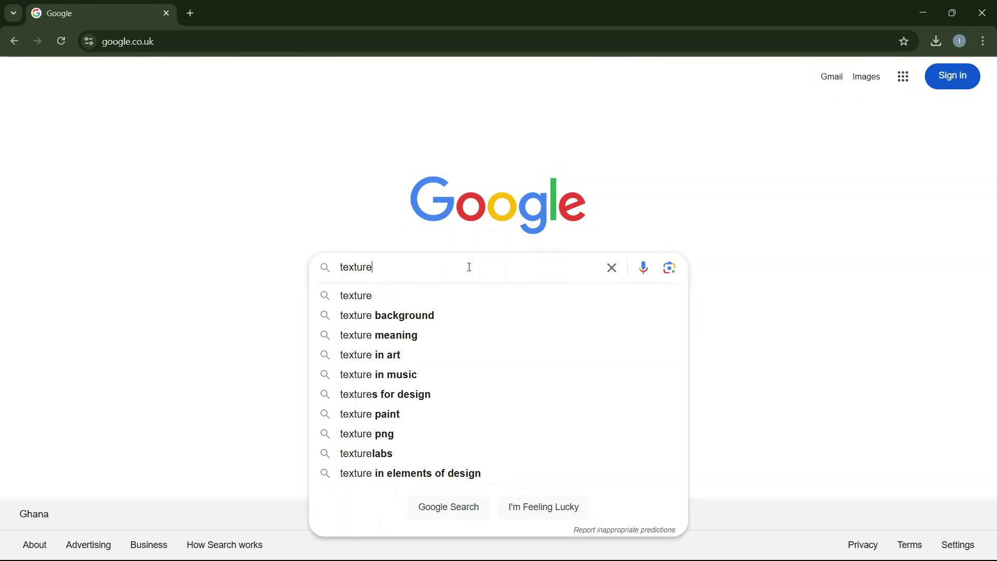
click(414, 315)
scroll(559, 302, down, 3)
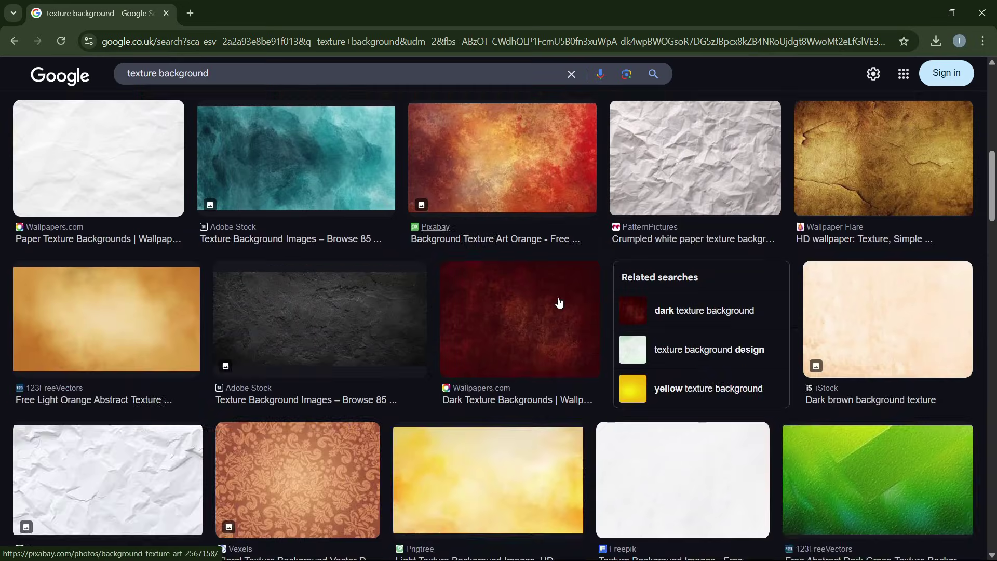
scroll(559, 302, down, 12)
scroll(463, 283, up, 15)
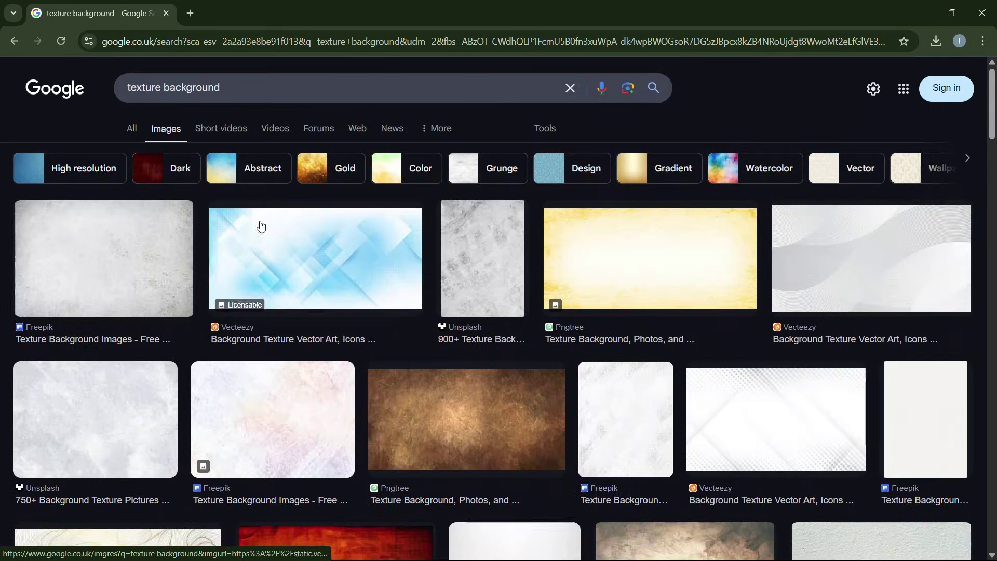
Refine the image search to "black texture background" and look through the results.
click(130, 89)
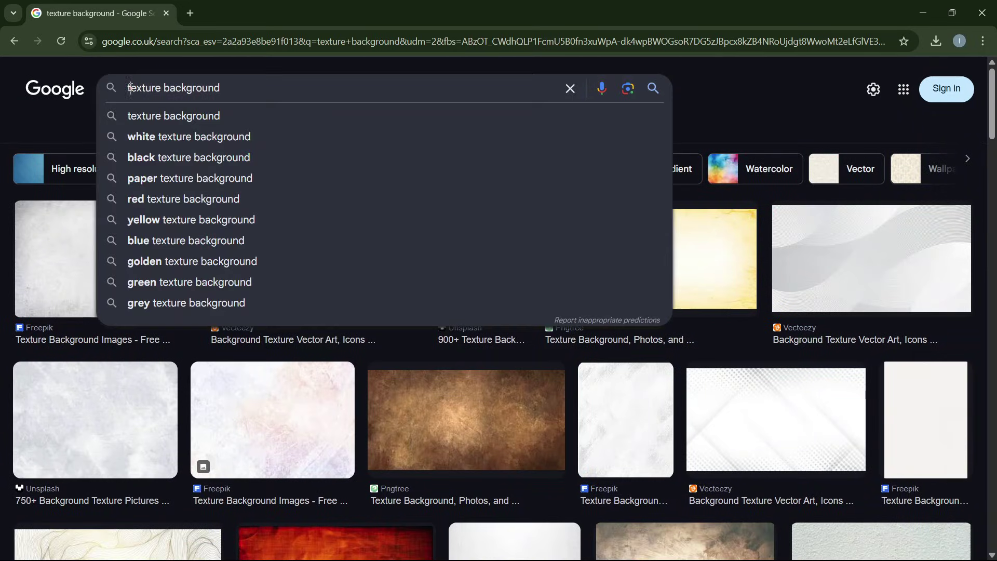
text(black)
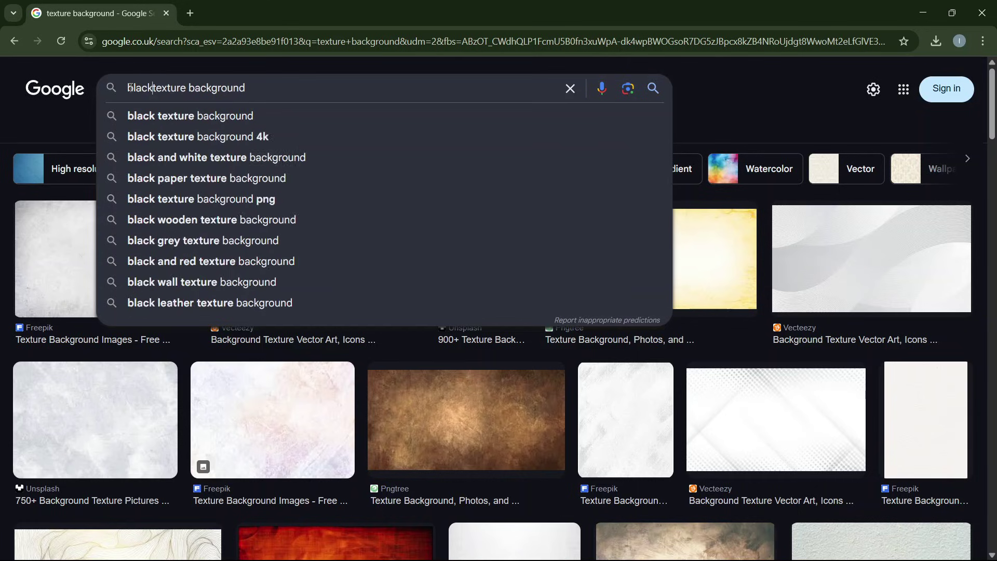
key(Return)
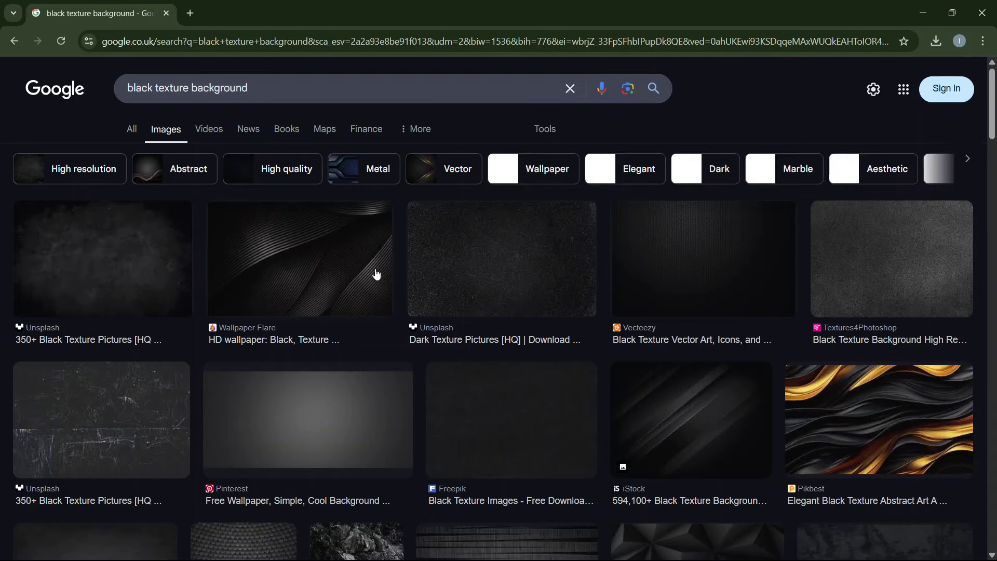
scroll(585, 348, down, 1)
scroll(585, 348, up, 1)
scroll(585, 347, down, 7)
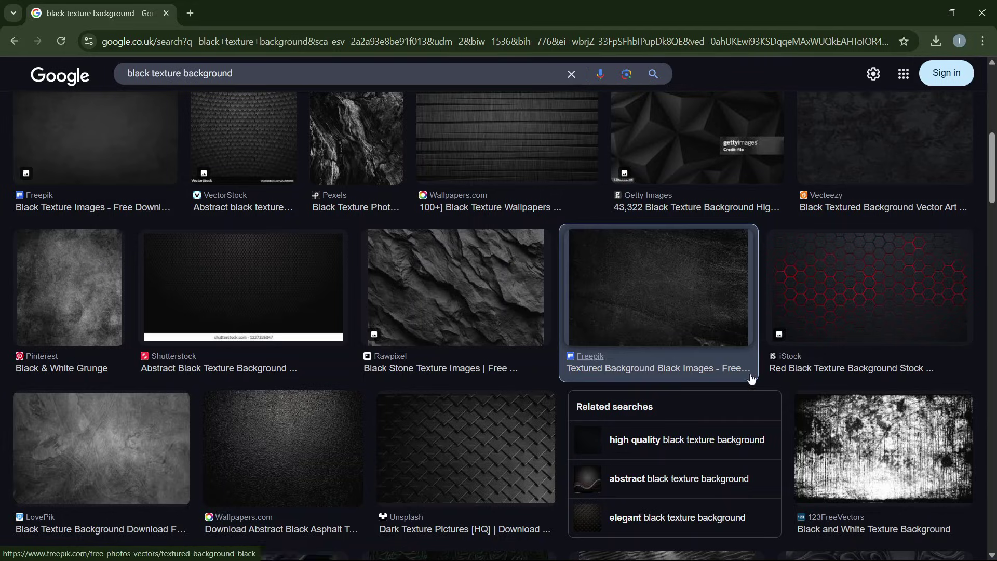
Open Freepik's page for the "Textured Background Black Images" result and look through its textures.
click(695, 306)
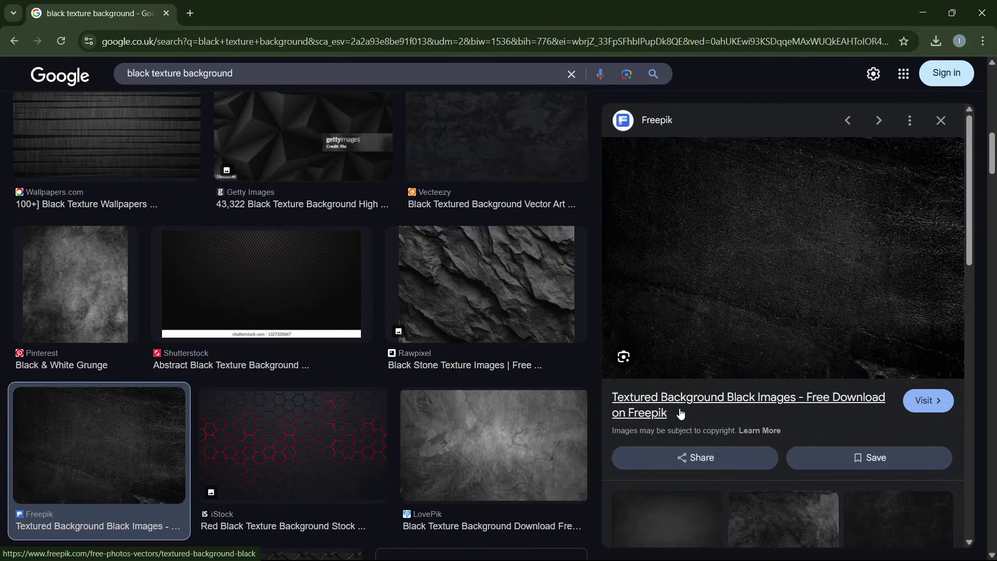
click(644, 405)
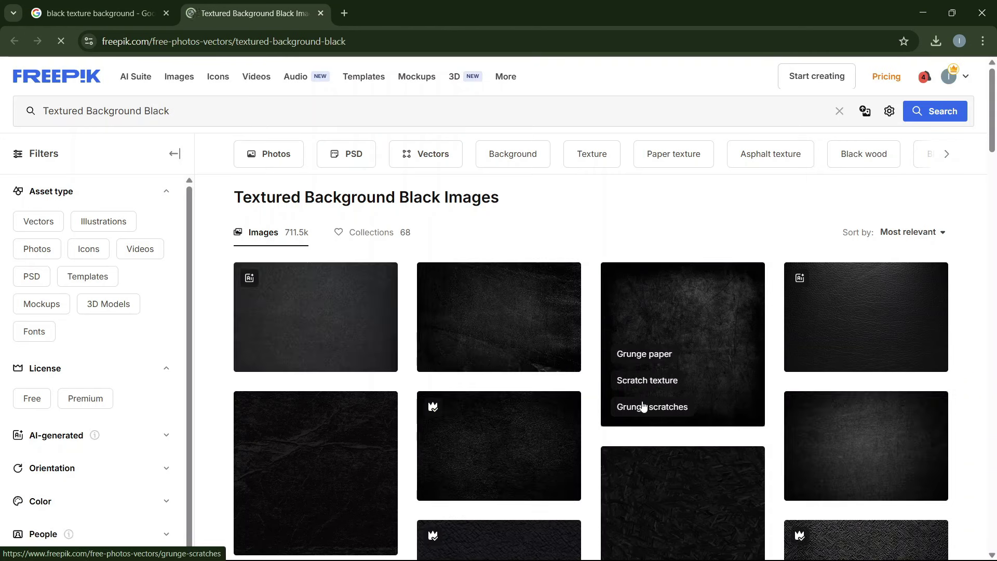
scroll(647, 406, down, 5)
scroll(641, 400, up, 5)
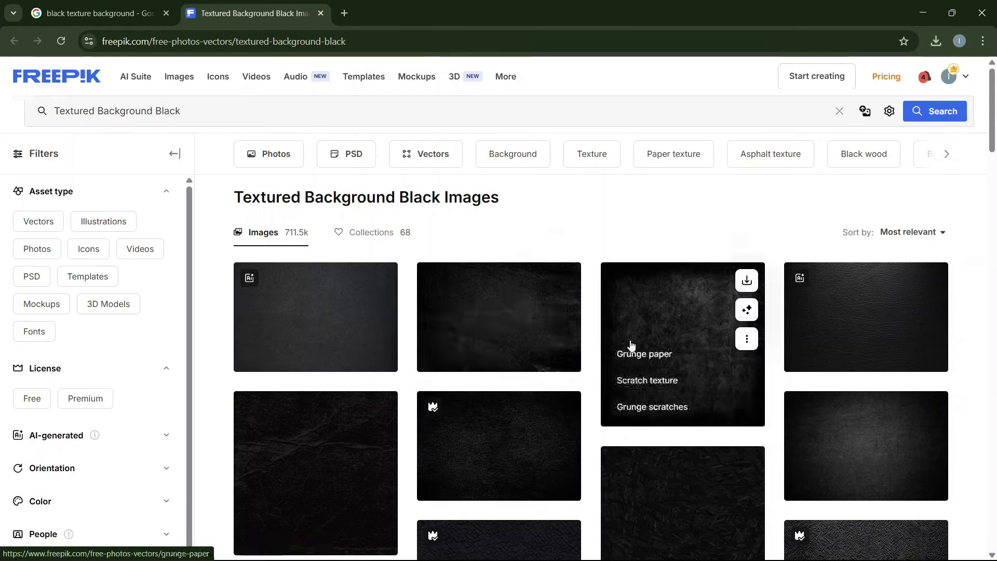
scroll(634, 344, down, 4)
scroll(718, 403, down, 8)
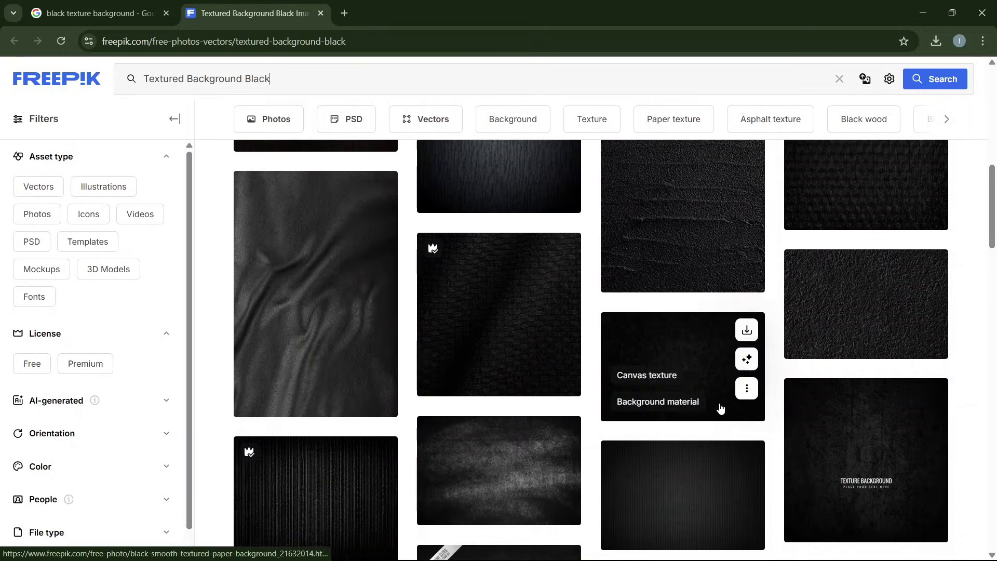
Return to the Google results, preview Unsplash's scratched black texture among the related images, and check its image-saving option without saving.
key(ctrl+shift+Tab)
scroll(797, 340, down, 5)
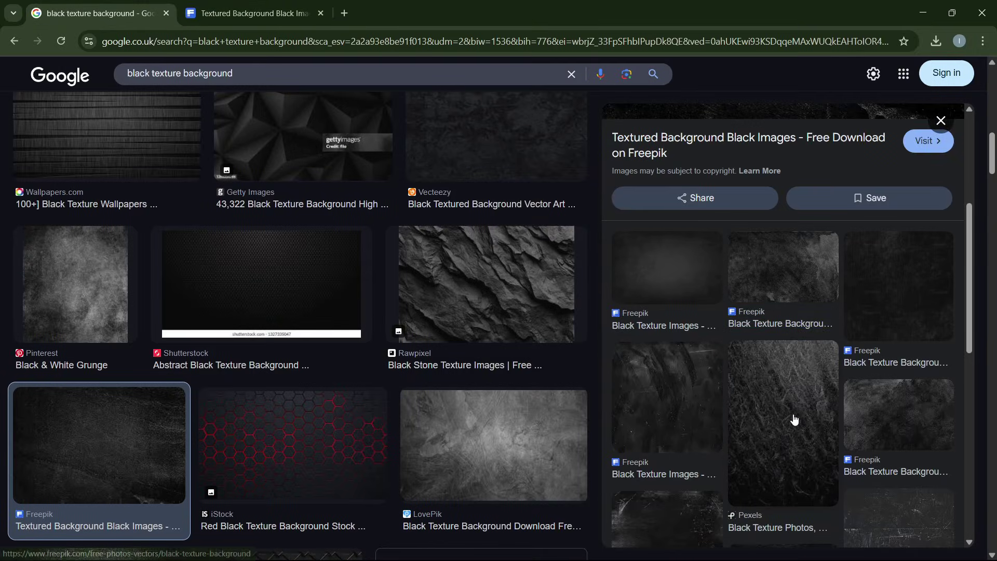
scroll(791, 416, down, 3)
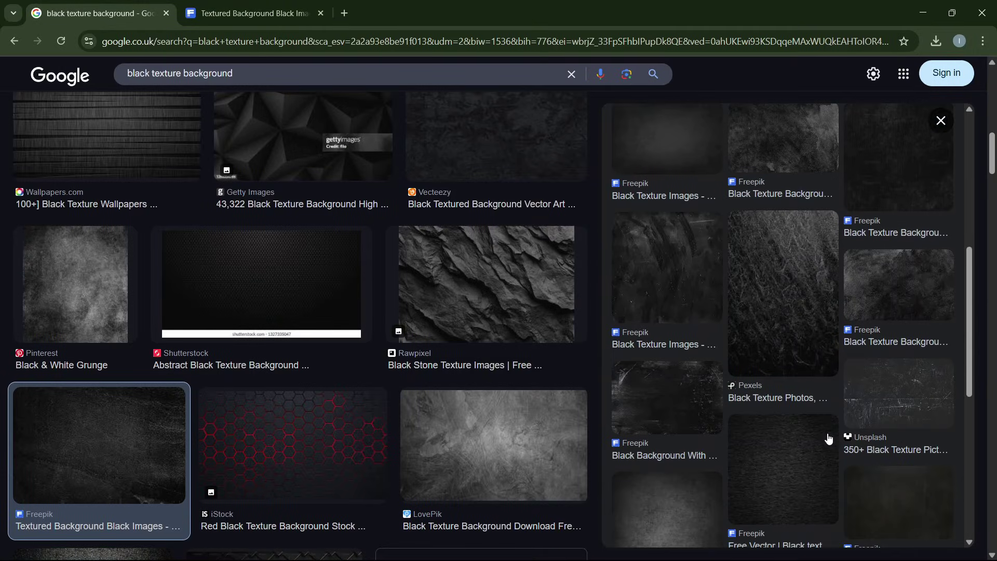
click(914, 405)
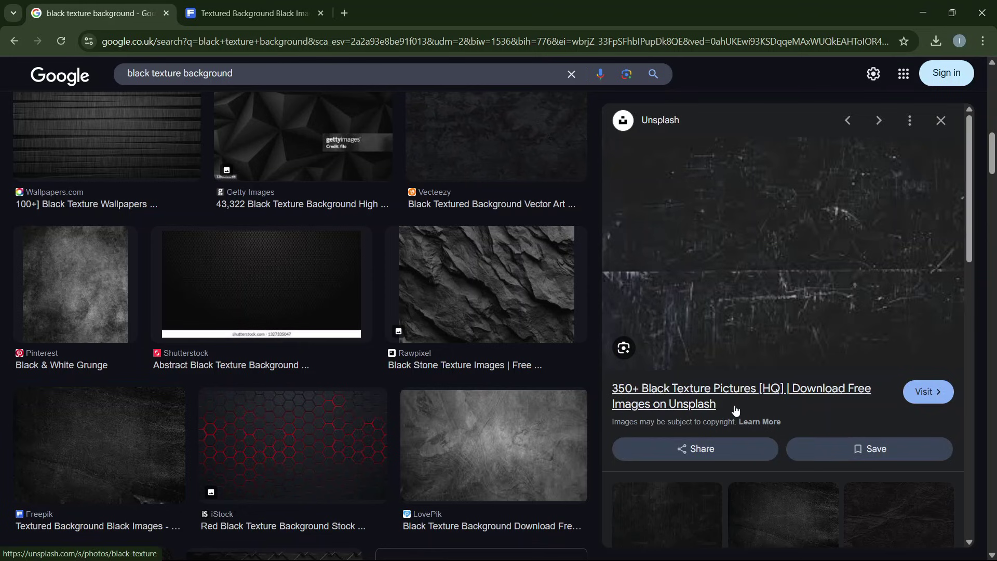
right_click(733, 219)
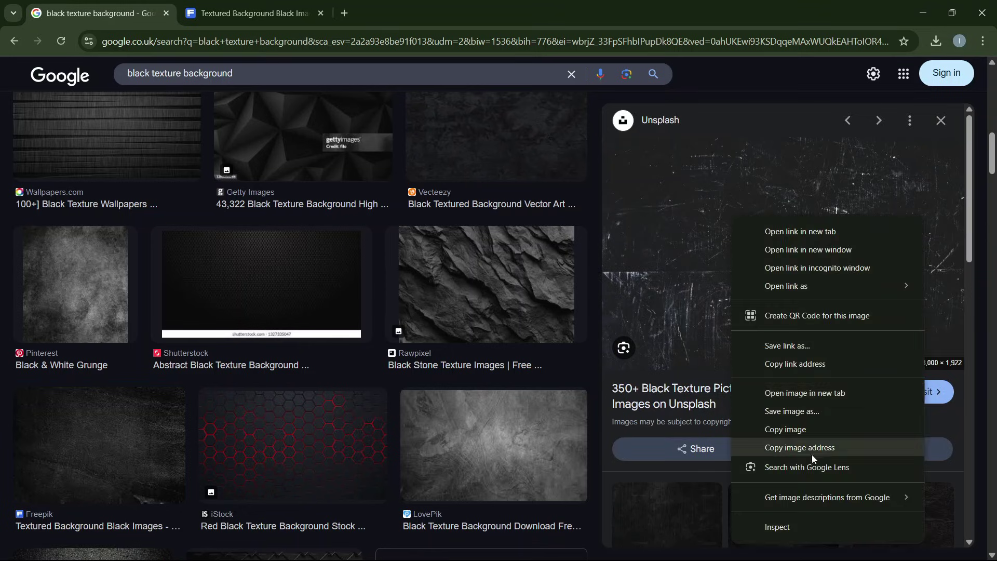
click(805, 412)
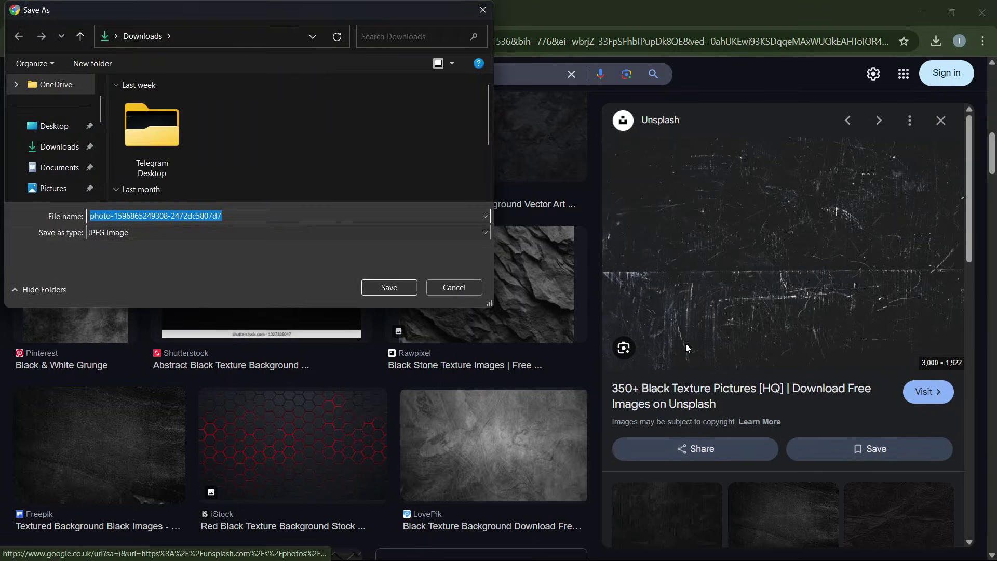
click(462, 284)
Look through more black texture background results and the images related to the Unsplash texture.
scroll(368, 343, down, 5)
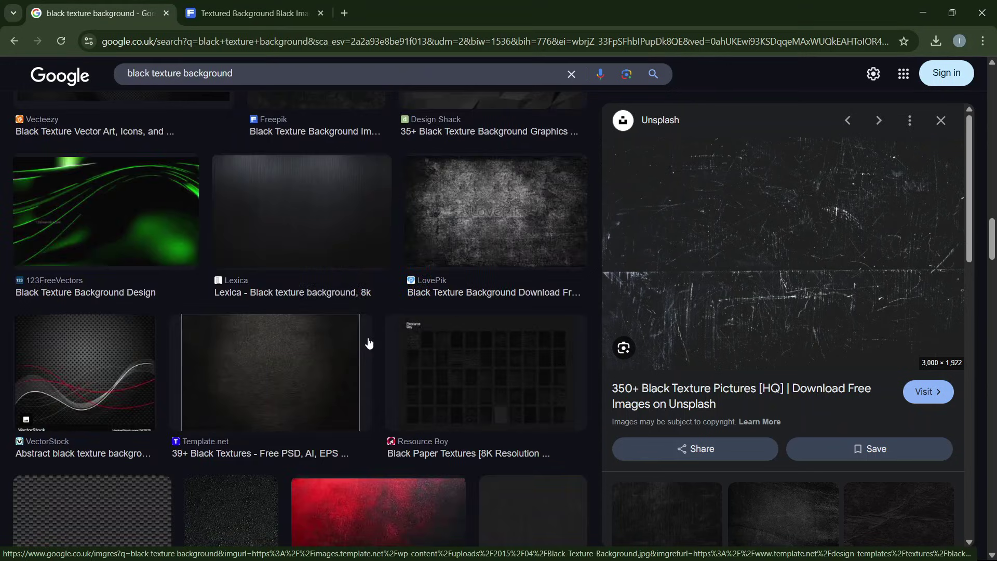
scroll(372, 345, down, 2)
scroll(779, 483, down, 4)
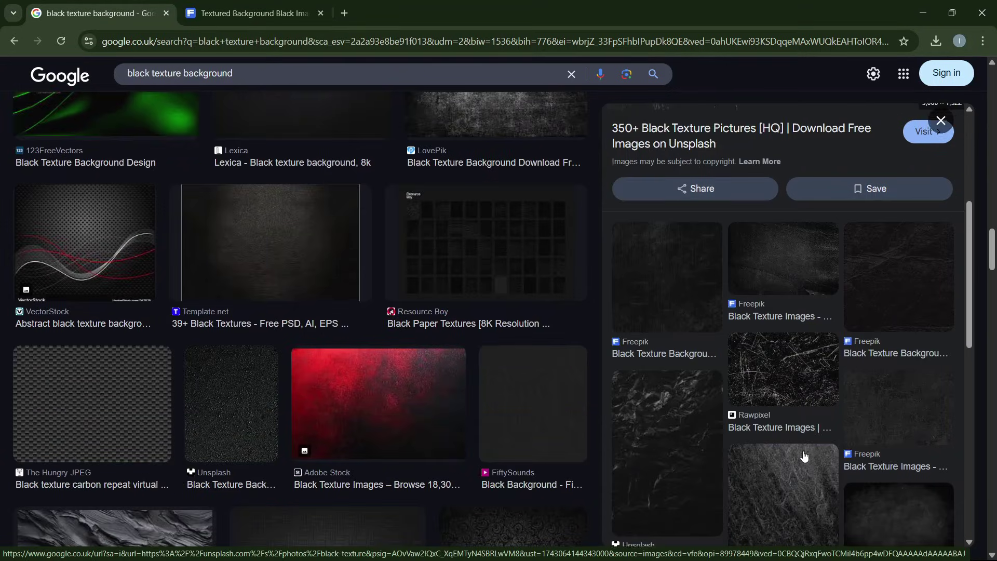
scroll(803, 456, down, 6)
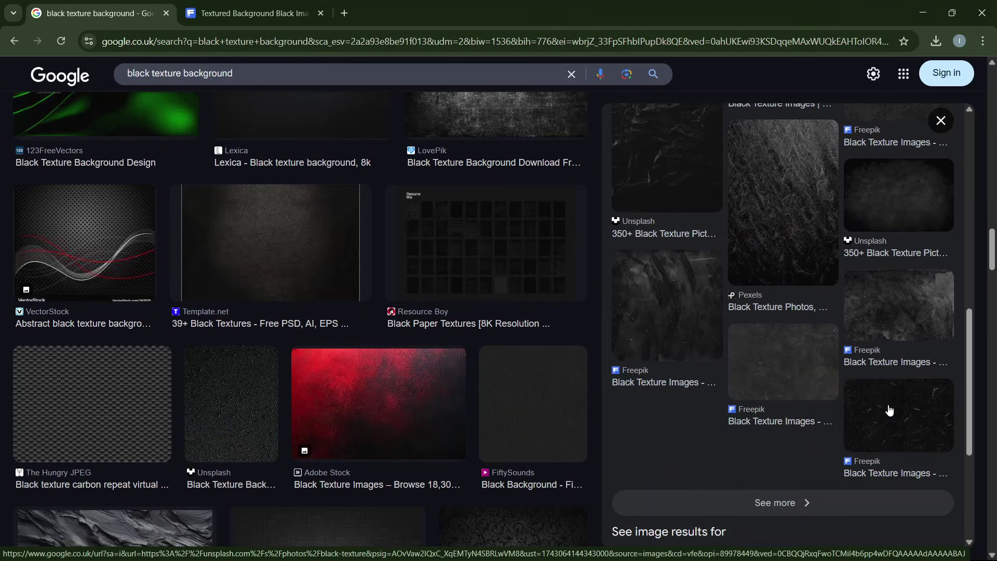
click(942, 420)
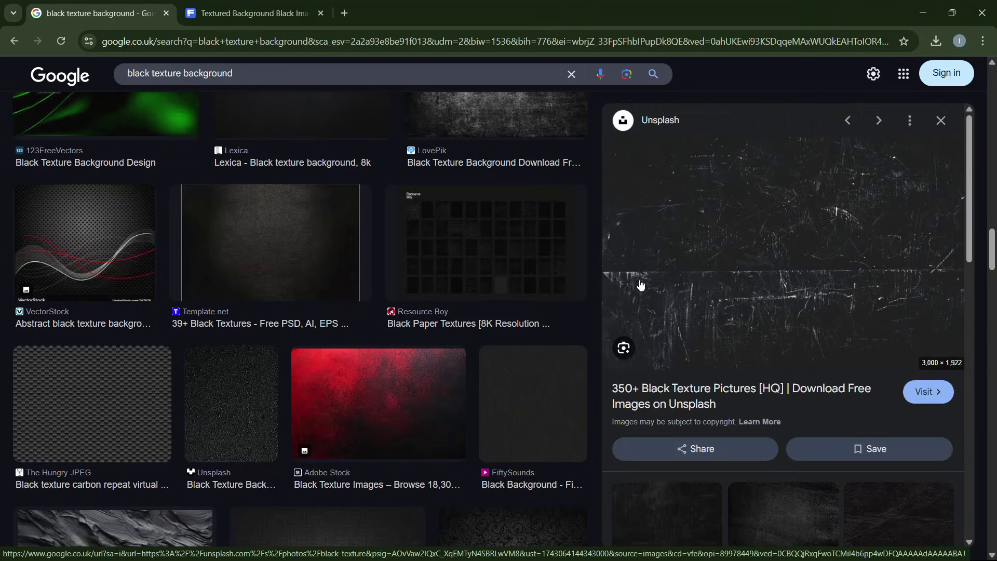
scroll(191, 207, up, 8)
Look through Freepik's black textured backgrounds again and open the download options of the black painted wall texture.
click(240, 5)
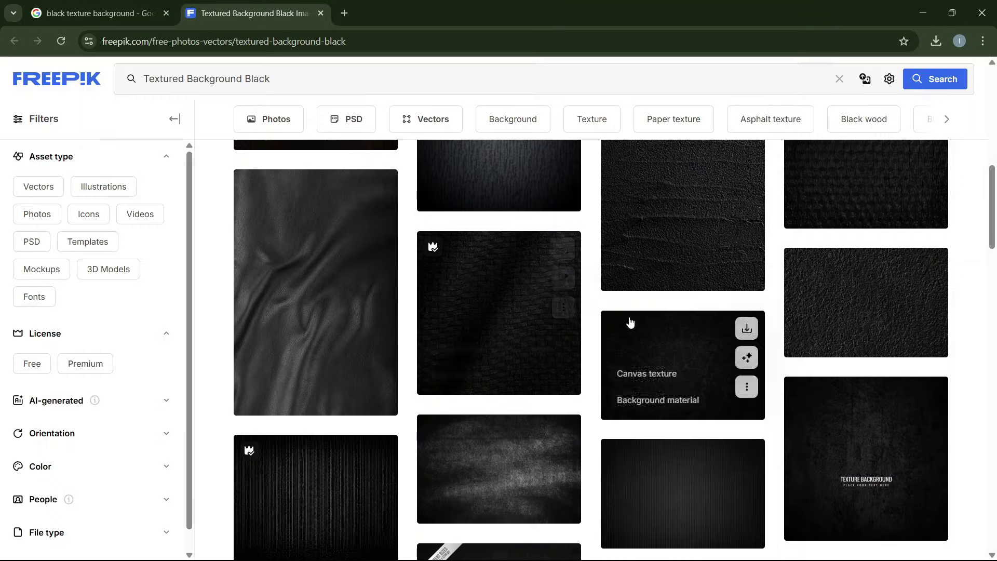
scroll(872, 243, up, 10)
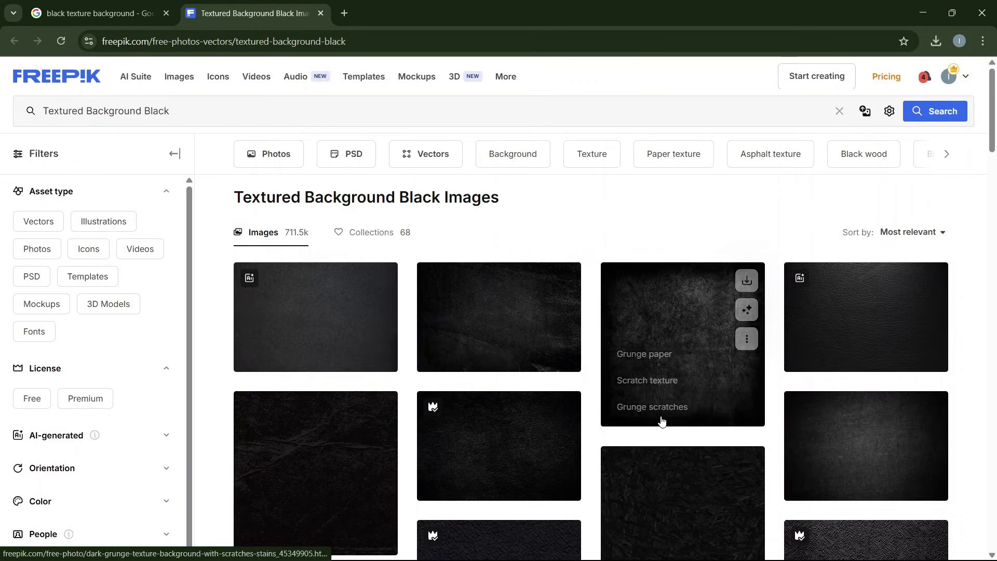
scroll(593, 372, down, 8)
scroll(594, 370, down, 10)
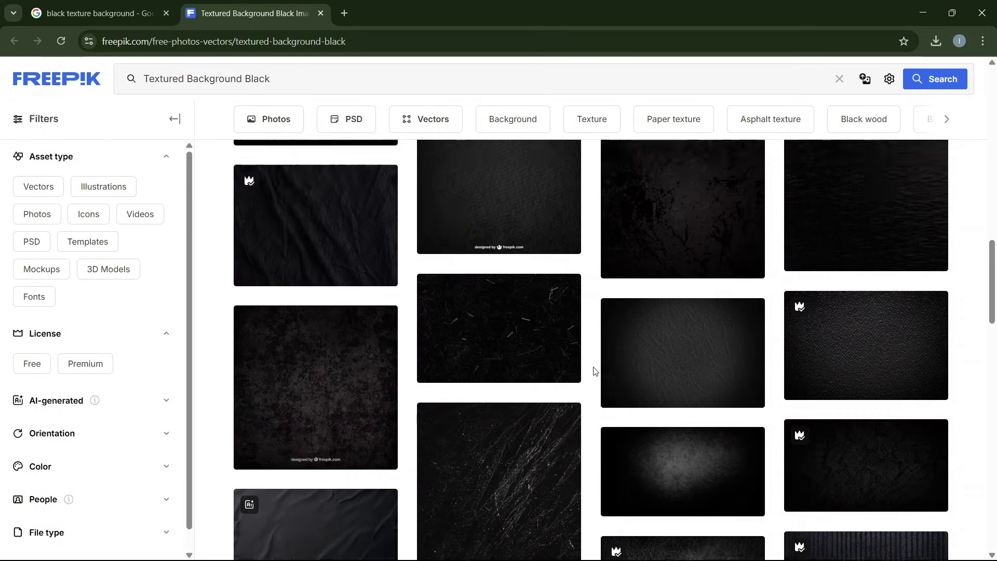
scroll(594, 369, down, 5)
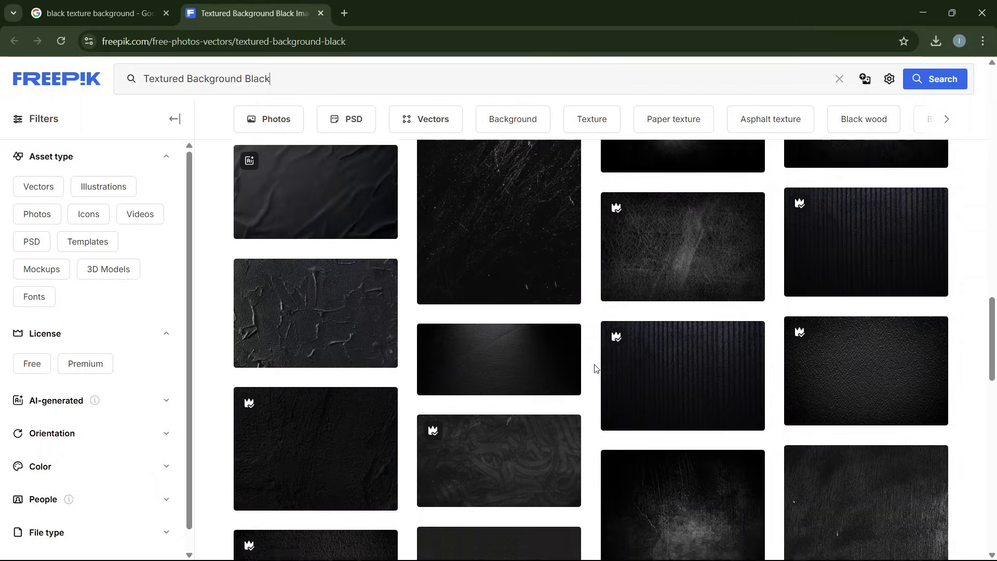
scroll(594, 368, up, 20)
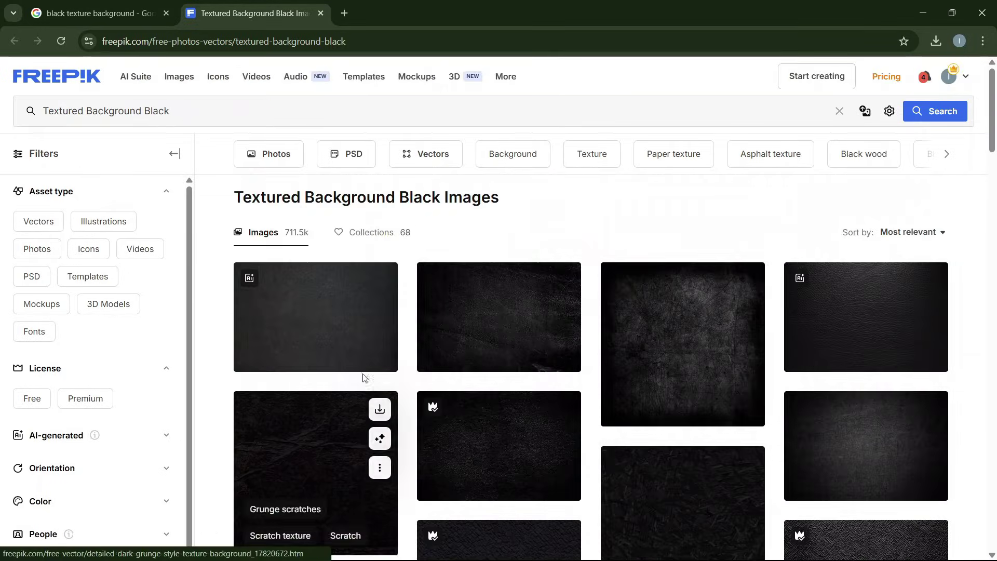
click(461, 289)
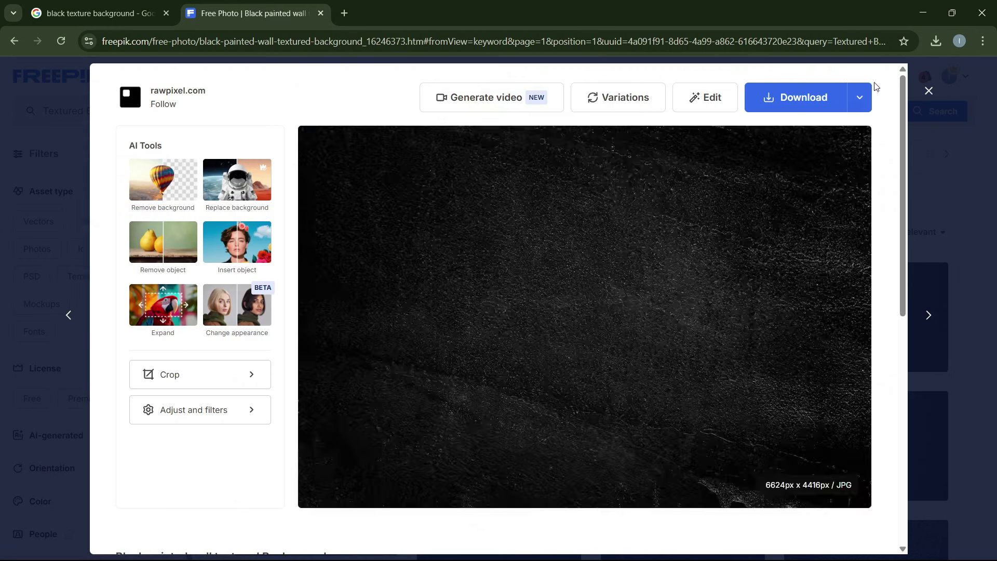
click(859, 97)
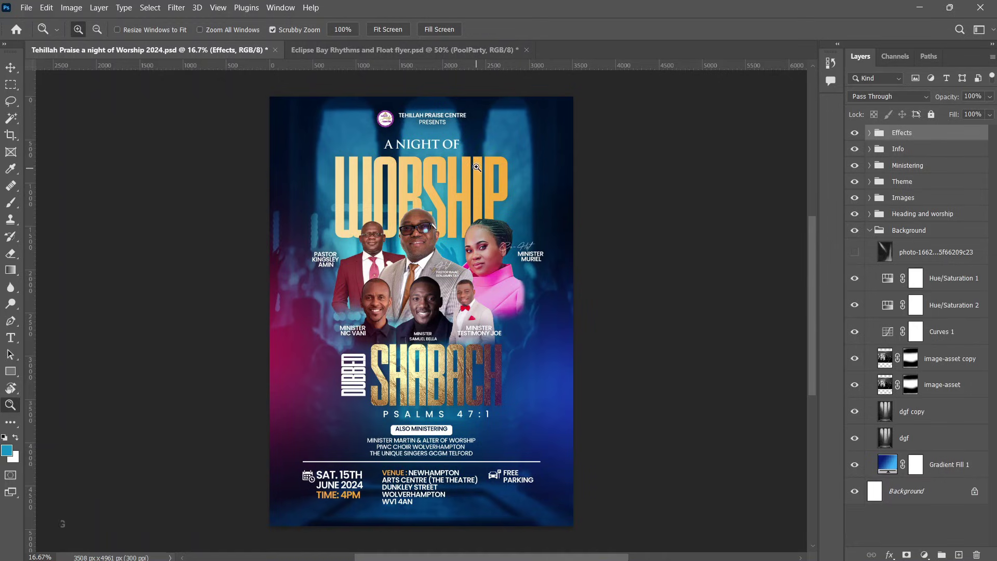
In Photoshop, bring up the Eclipse Bay Rhythms and Float flyer at 100% zoom, hide its texture layer and select that layer.
click(479, 50)
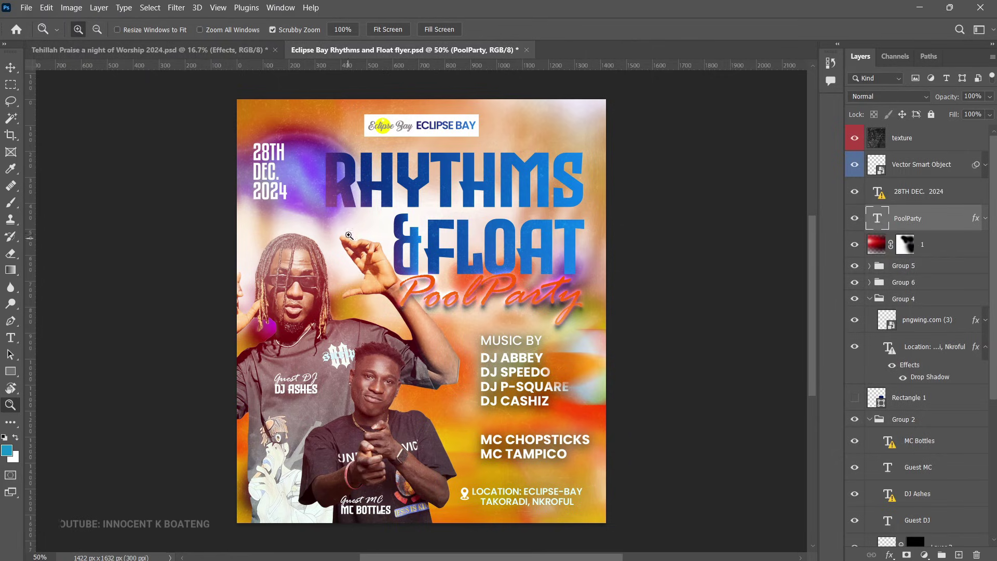
click(426, 198)
scroll(426, 198, up, 5)
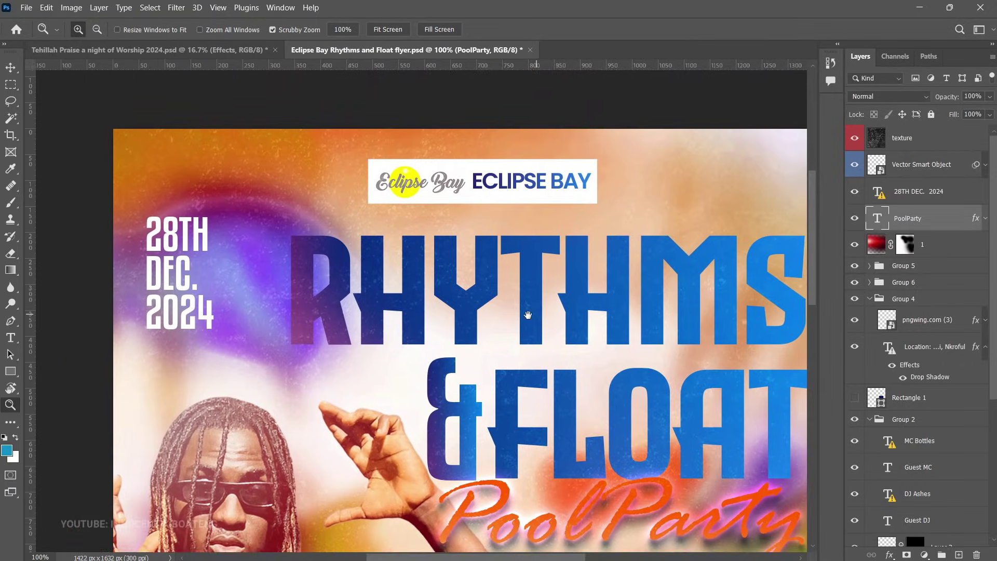
click(851, 140)
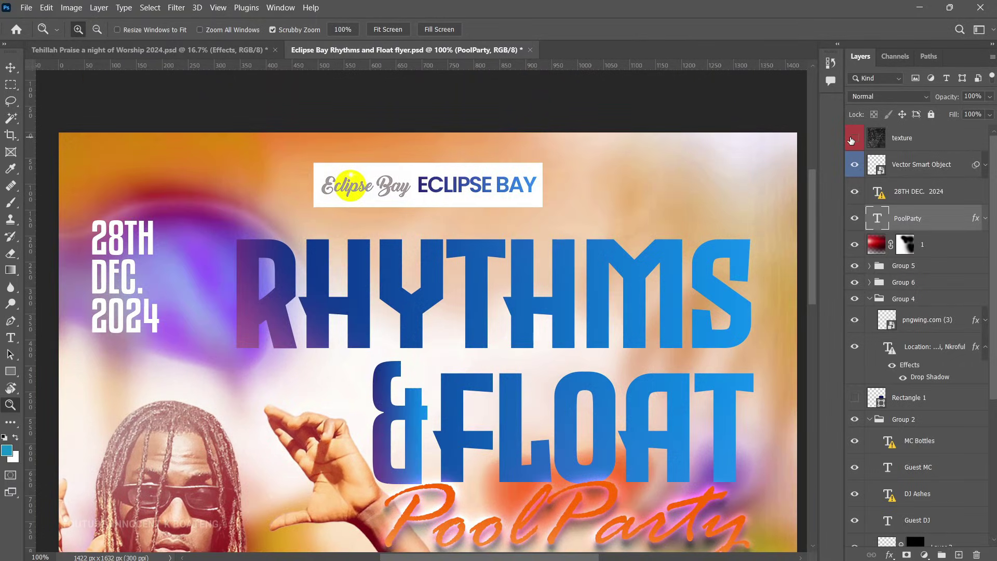
click(866, 138)
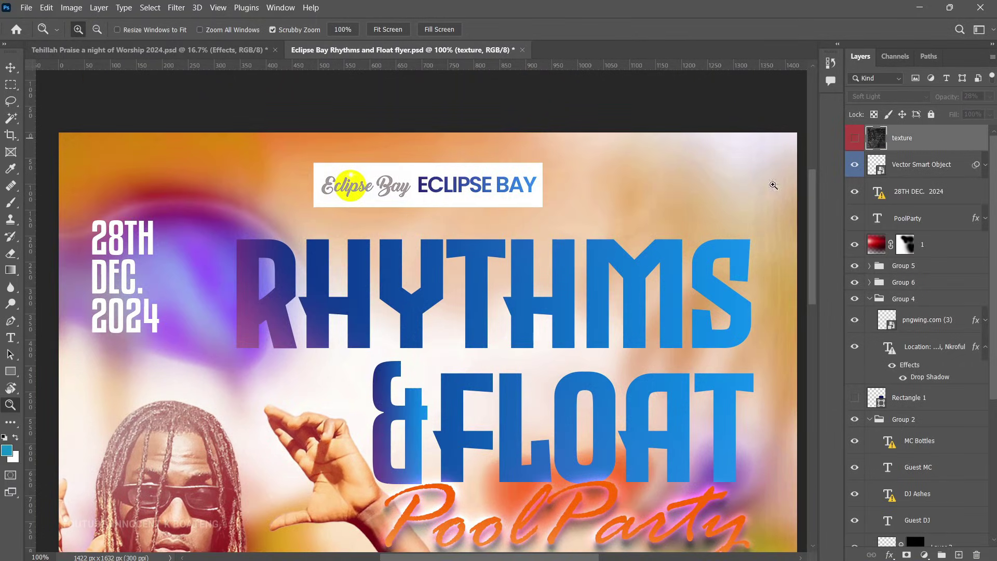
Compare the Eclipse Bay flyer with and without its texture layer, leaving the layer visible.
click(852, 140)
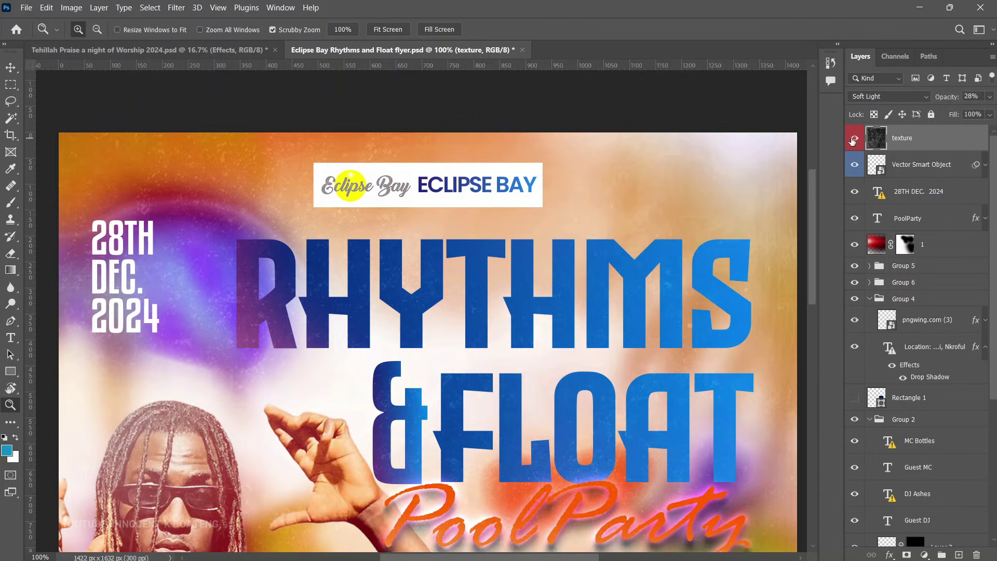
click(852, 140)
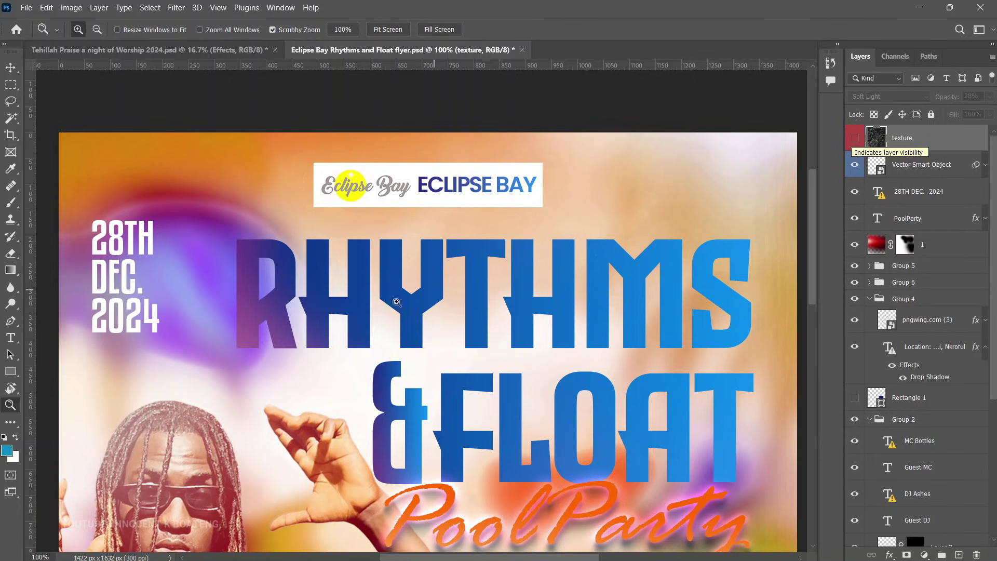
scroll(394, 296, up, 1)
click(856, 139)
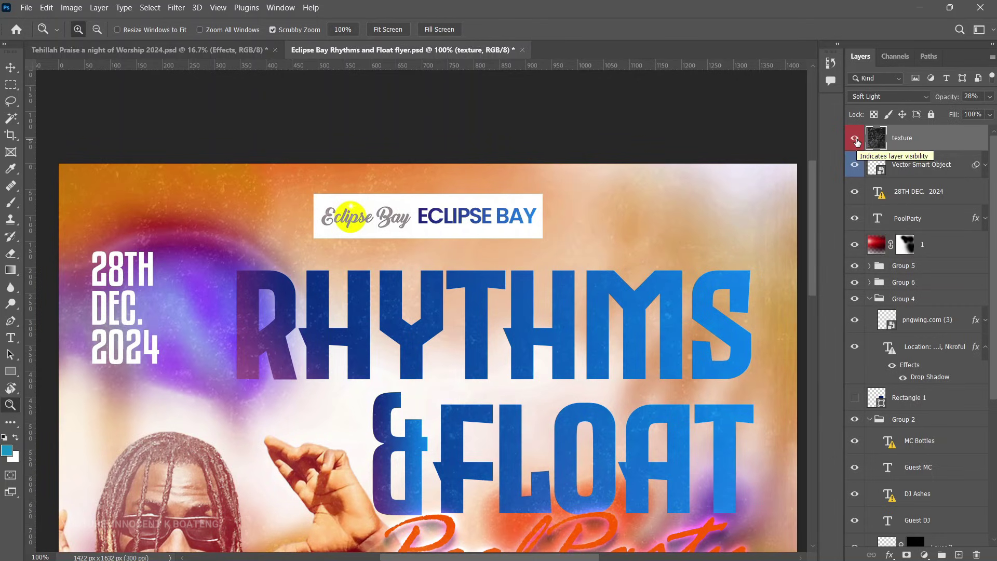
scroll(655, 285, down, 1)
Switch to the Tehillah Praise worship flyer and try stamping all visible layers into one new layer.
key(ctrl+Tab)
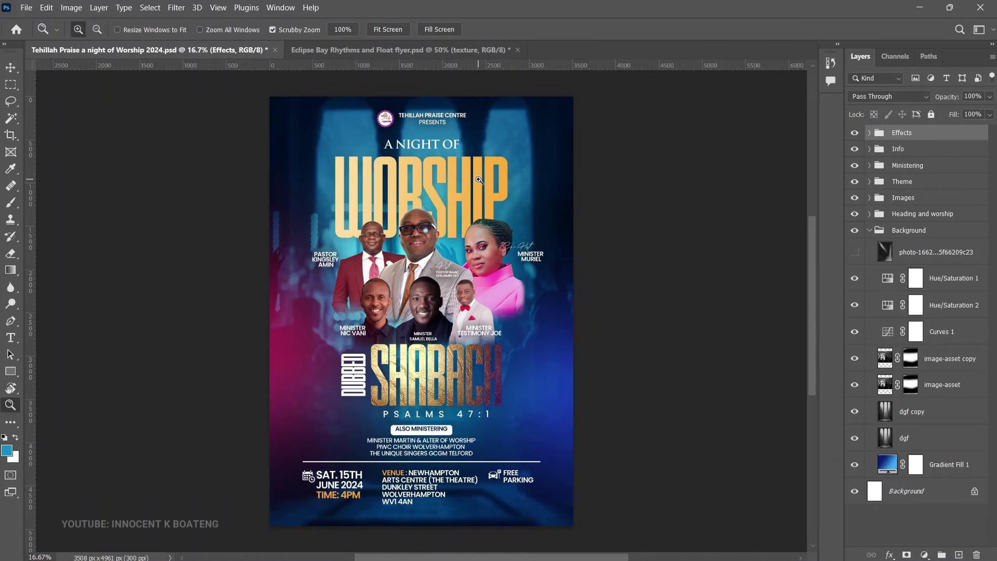
key(v)
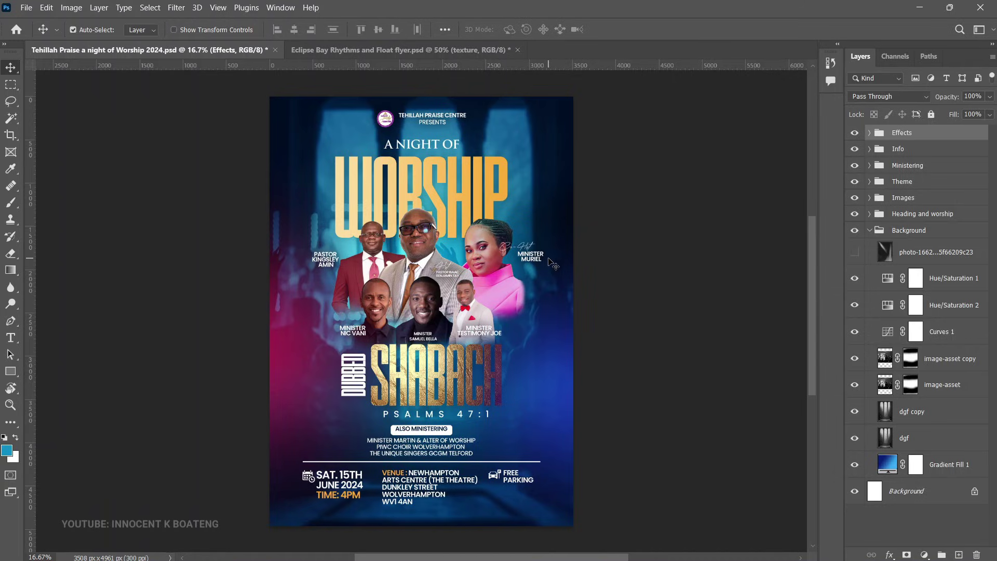
key(ctrl+shift+alt+e)
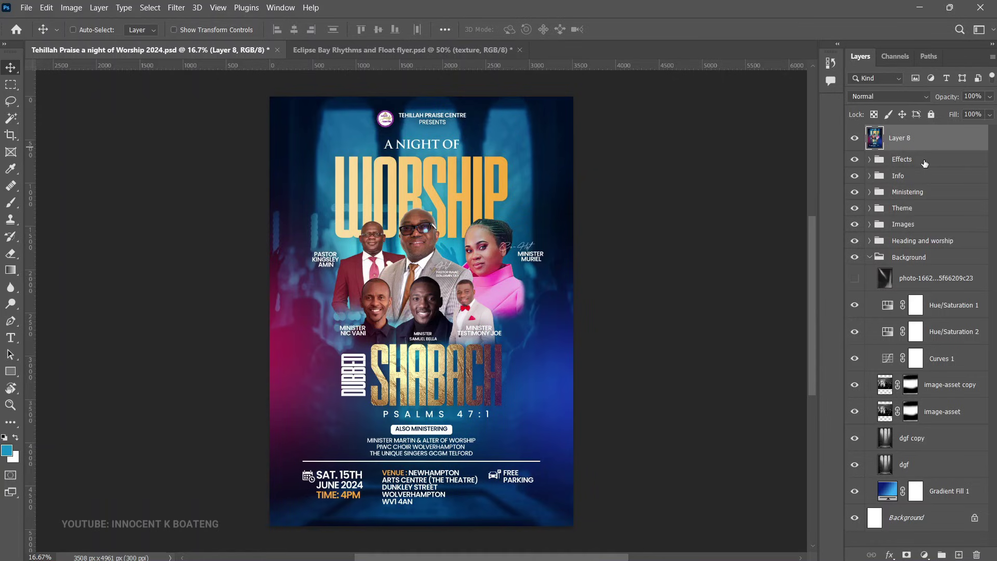
key(ctrl+z)
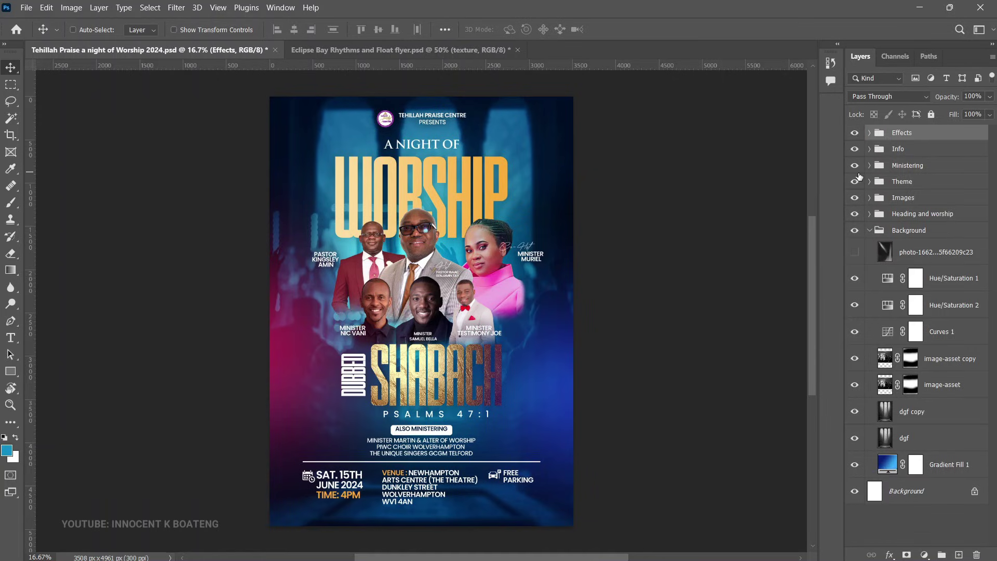
Compare the worship flyer with and without its Effects group.
click(854, 133)
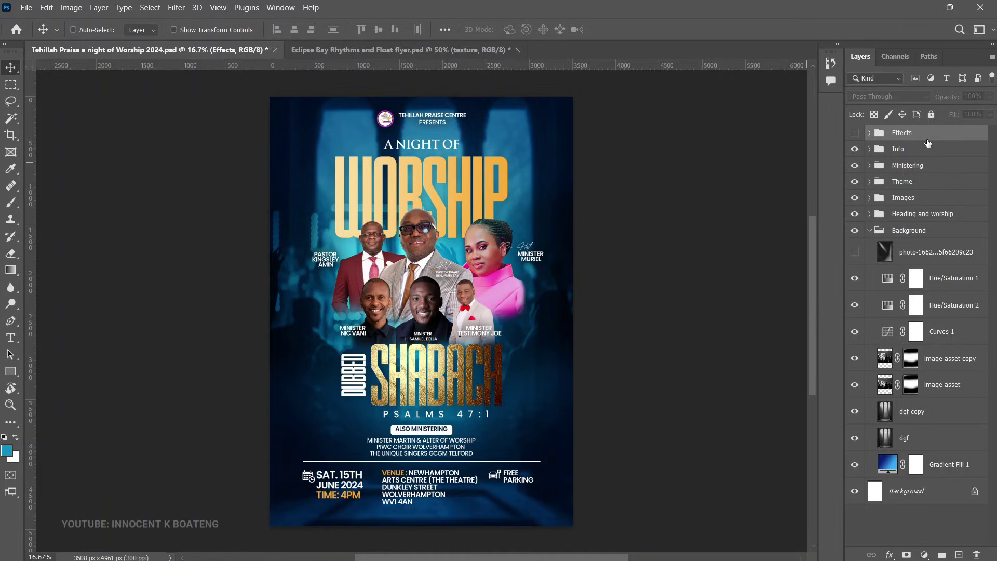
click(854, 133)
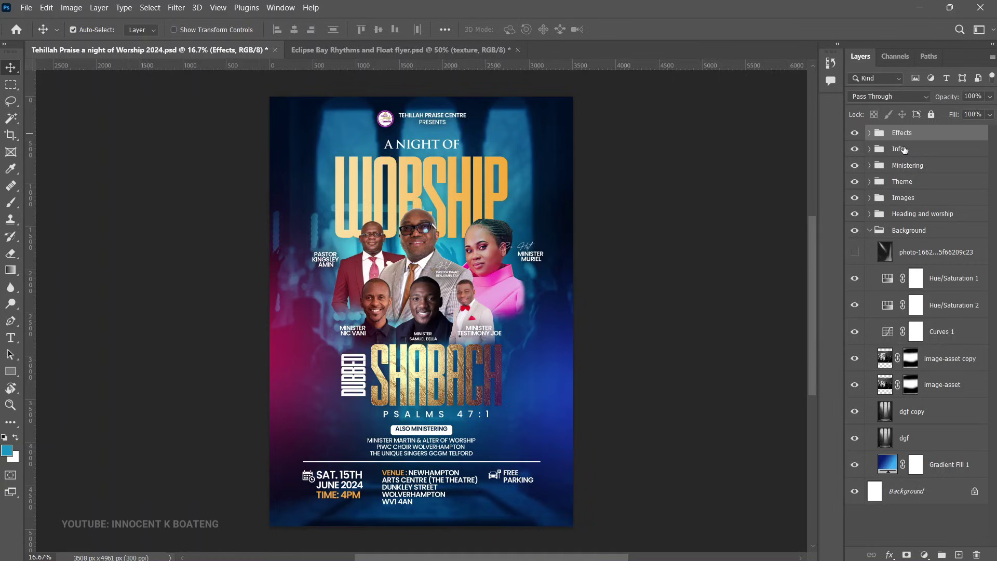
Stamp all visible layers into a new layer above the Effects group and convert it to a smart object.
key(ctrl+shift+alt+e)
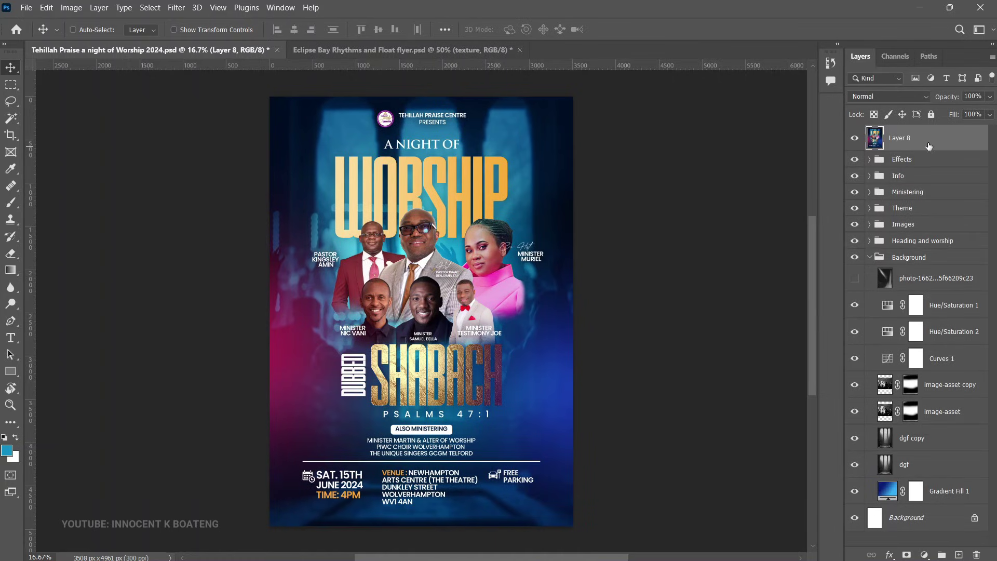
right_click(929, 145)
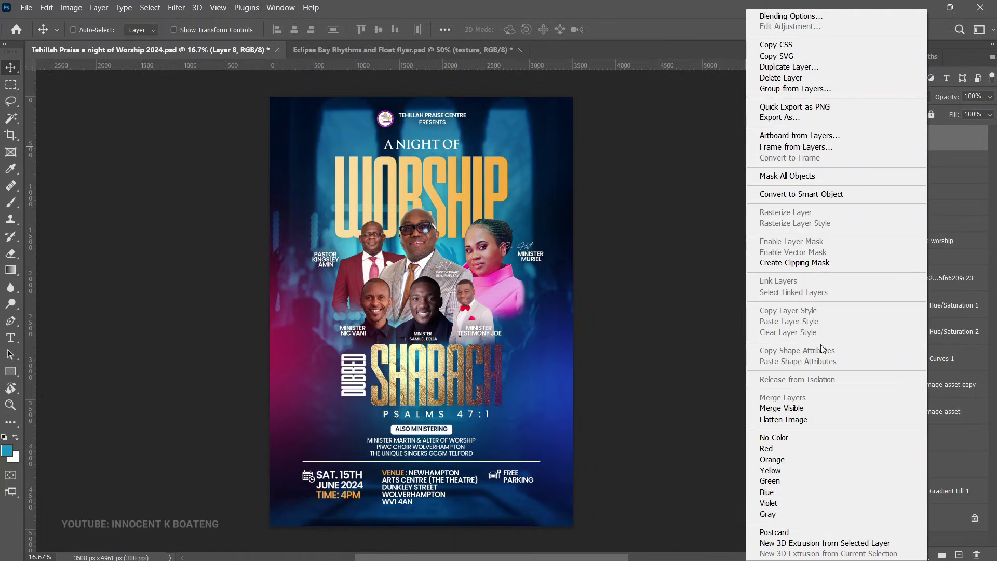
click(805, 196)
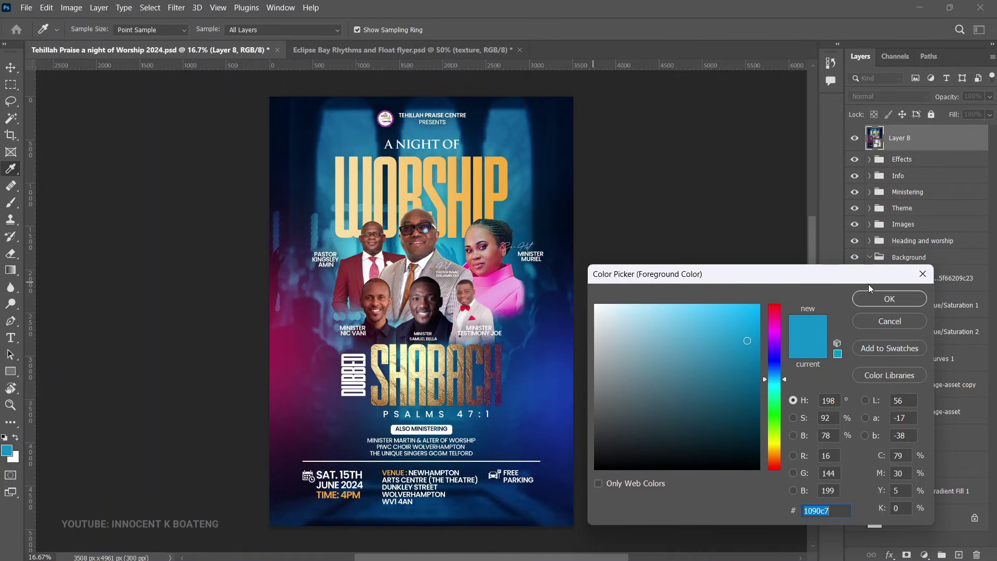
click(889, 300)
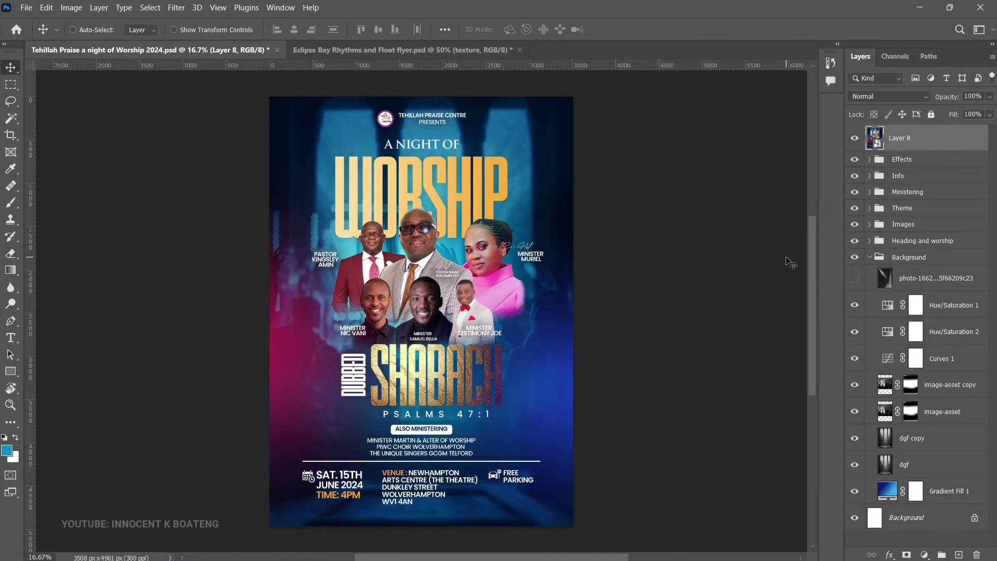
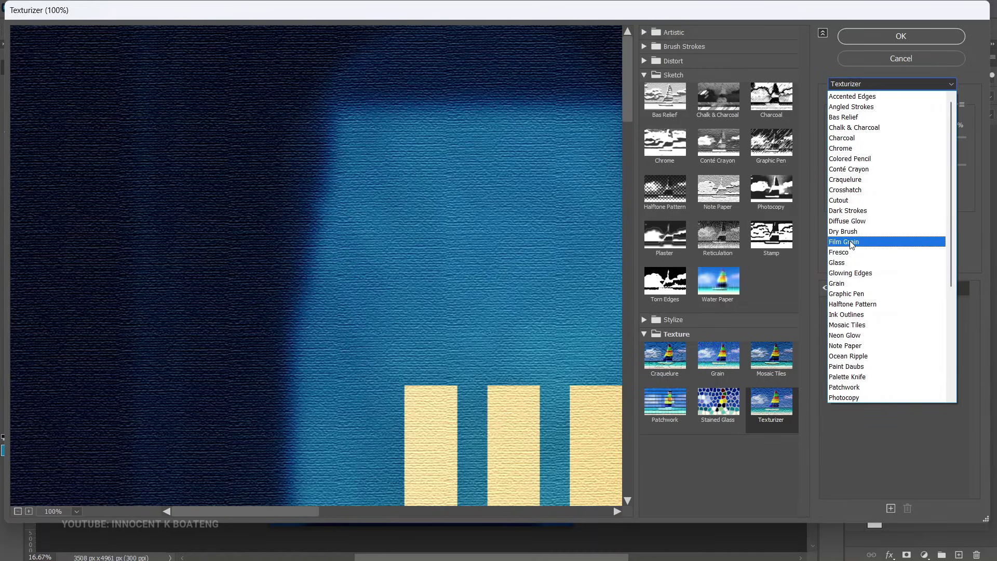
In the Filter Gallery, apply the Grain filter to the stamped layer and inspect its preview across the flyer at 70% zoom.
click(849, 283)
drag(552, 234, 299, 217)
drag(504, 265, 313, 245)
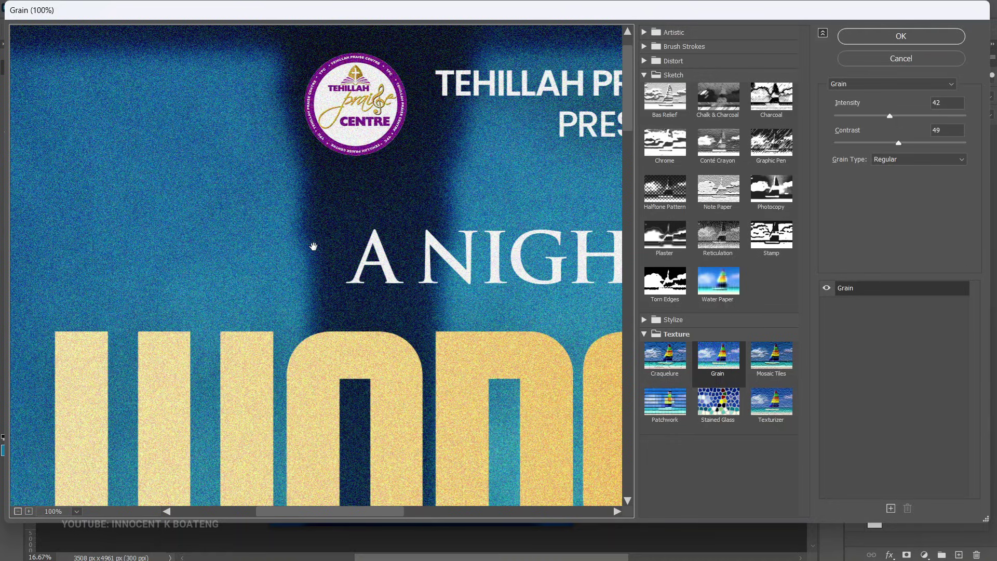
scroll(391, 232, down, 3)
scroll(410, 232, down, 3)
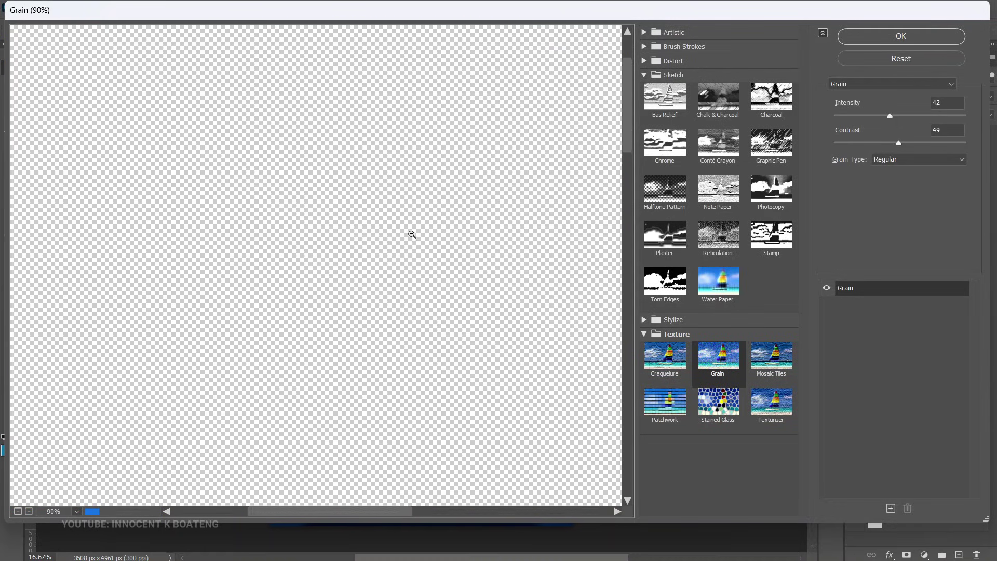
scroll(498, 356, down, 14)
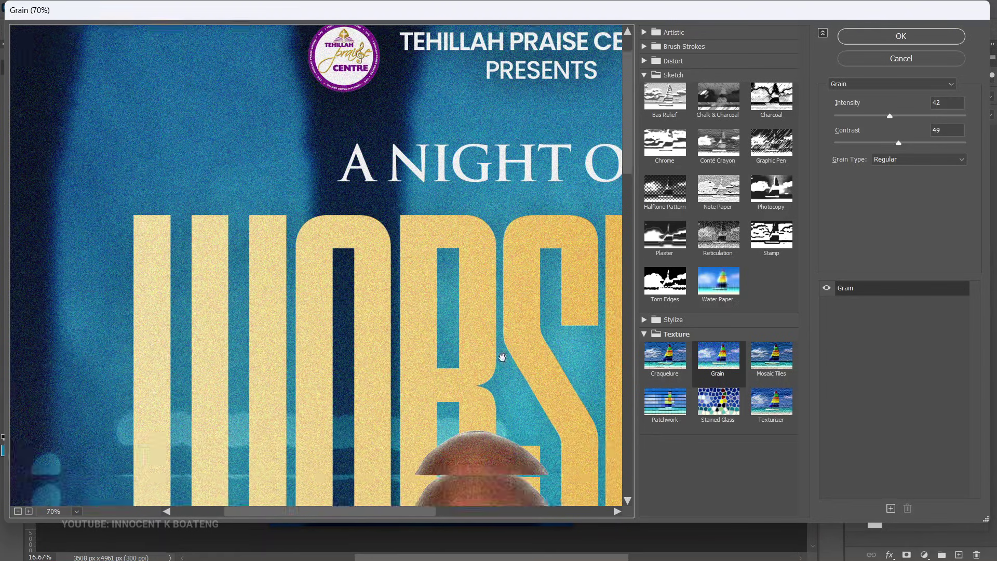
scroll(502, 359, down, 10)
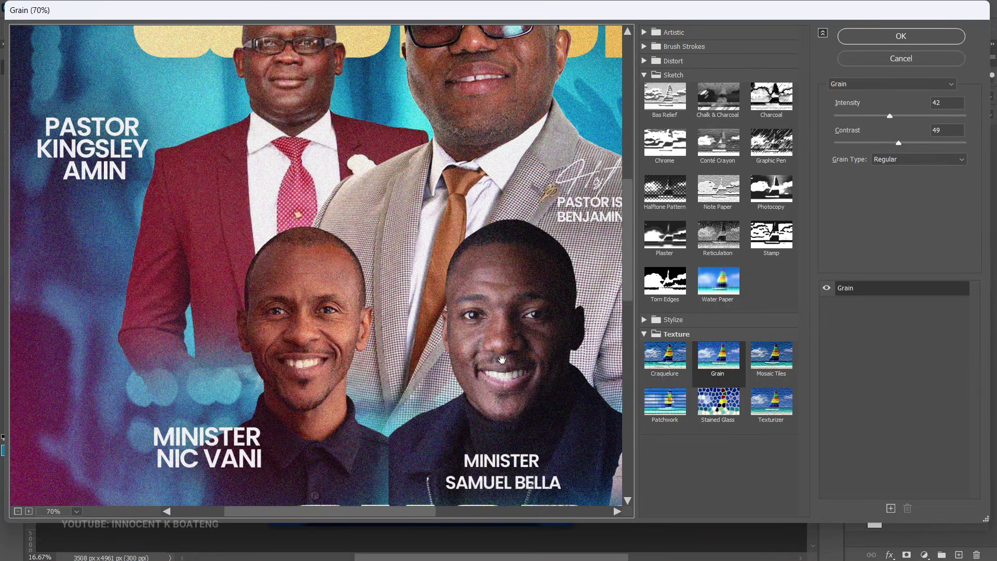
scroll(502, 359, up, 3)
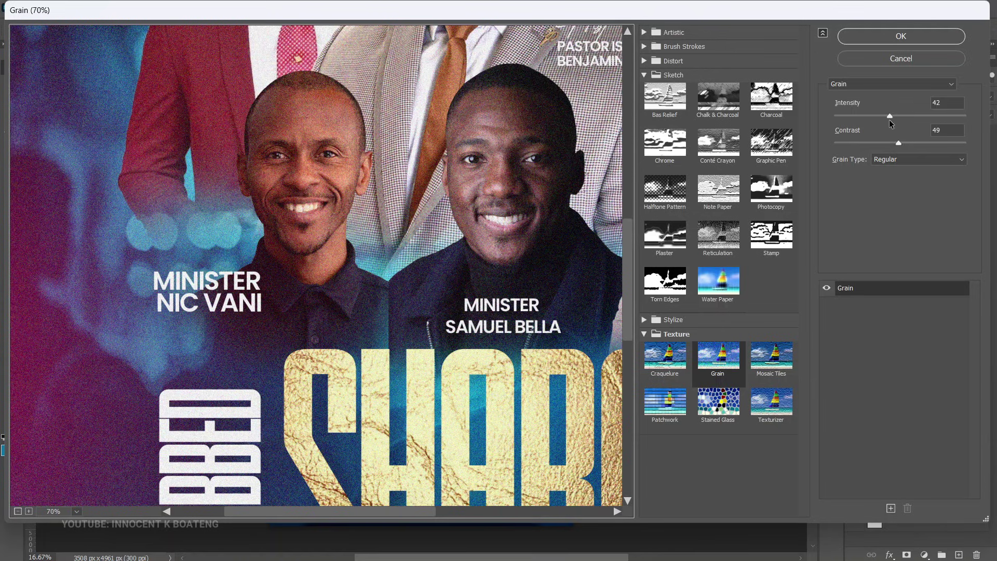
Set the grain intensity to 42 after testing it at 0, and set the contrast to 43.
click(889, 115)
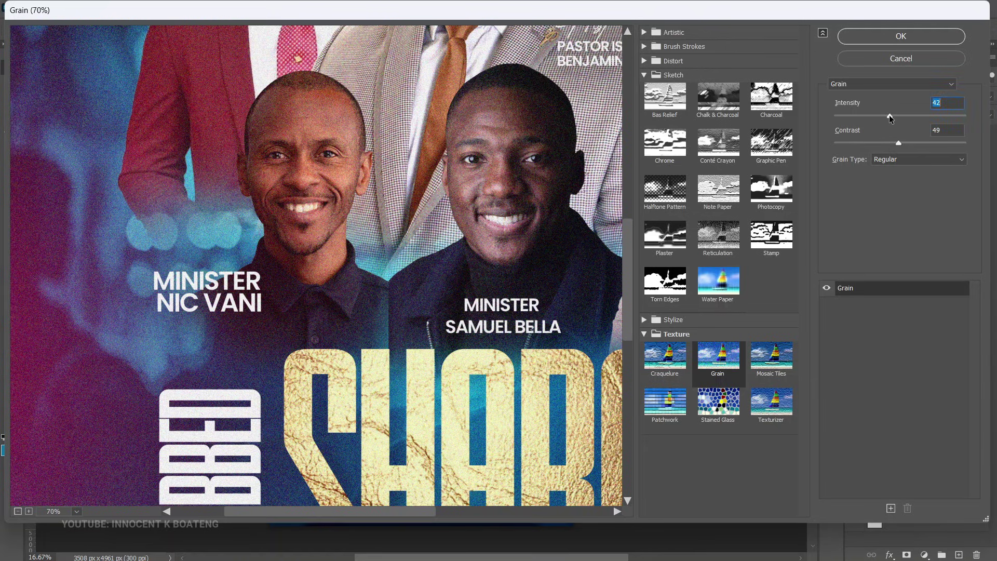
drag(888, 115, 828, 116)
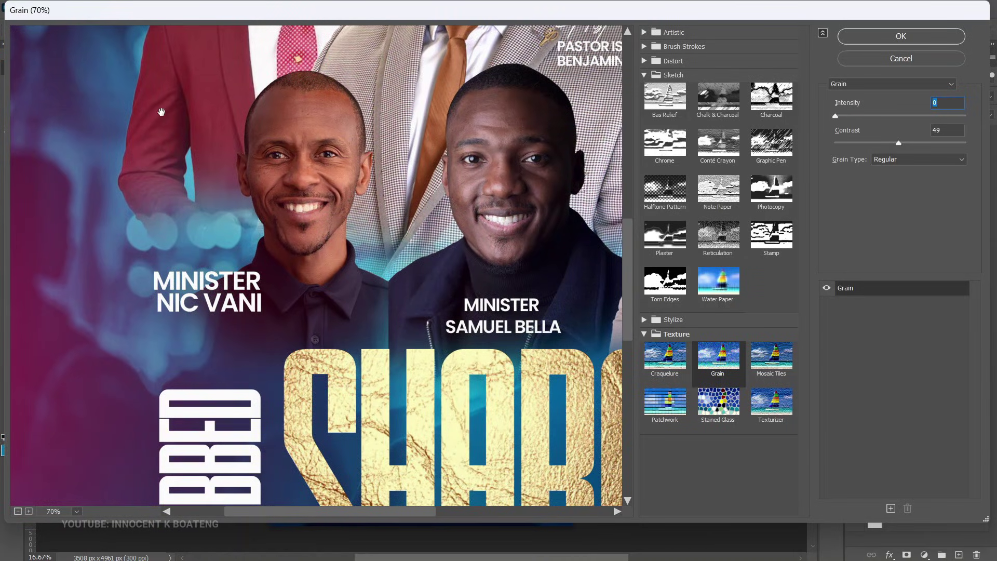
drag(868, 112, 889, 115)
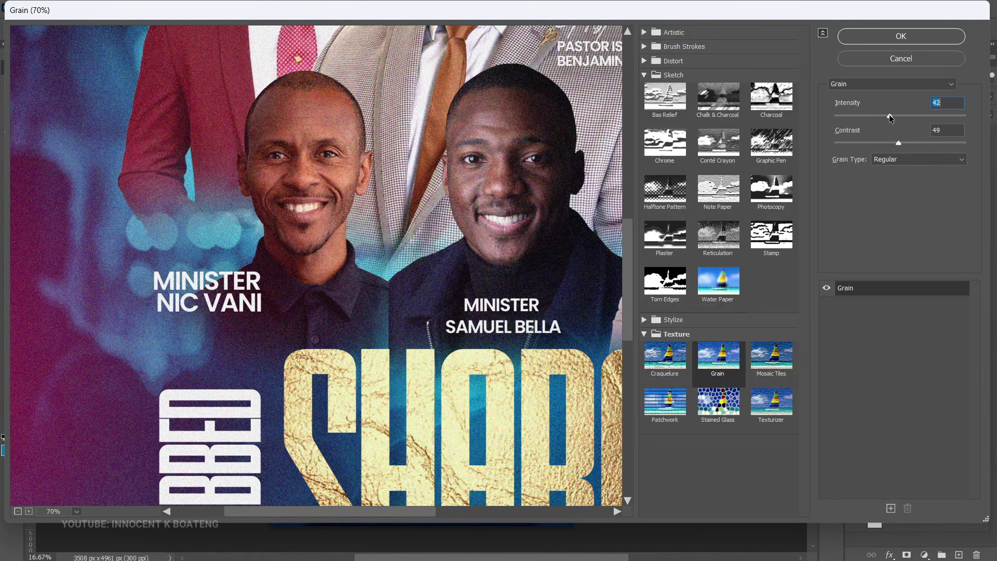
mouse_move(897, 141)
mouse_down()
mouse_move(910, 141)
mouse_move(869, 138)
mouse_move(890, 139)
mouse_up()
Try the Soft, Sprinkles, Clumped and Contrasty grain types on the flyer preview.
click(893, 163)
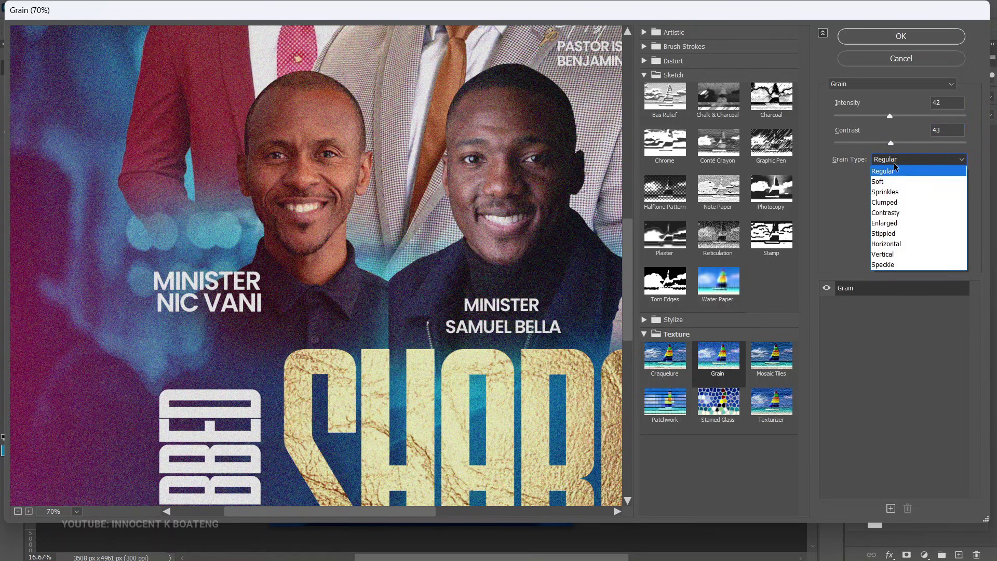
click(887, 182)
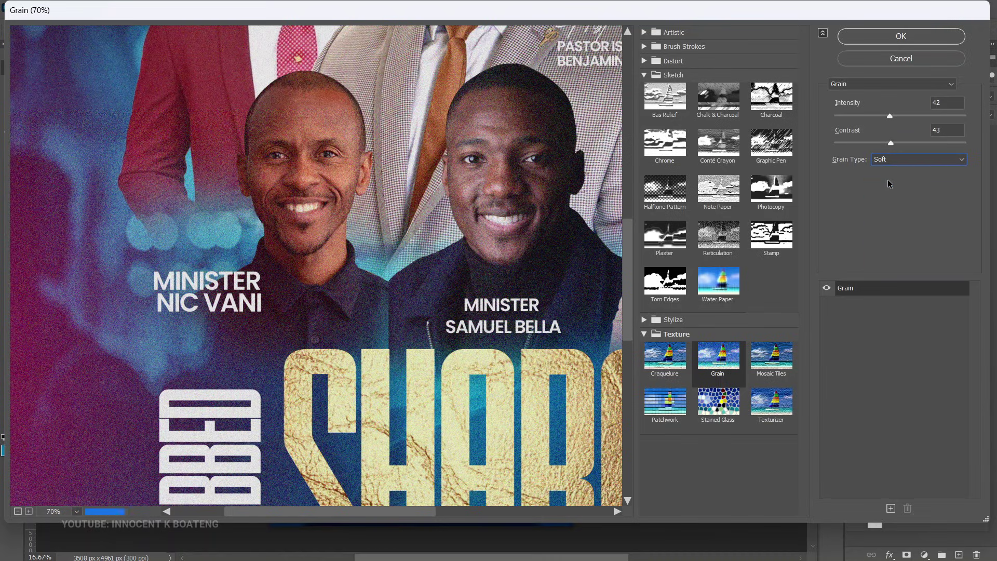
click(898, 157)
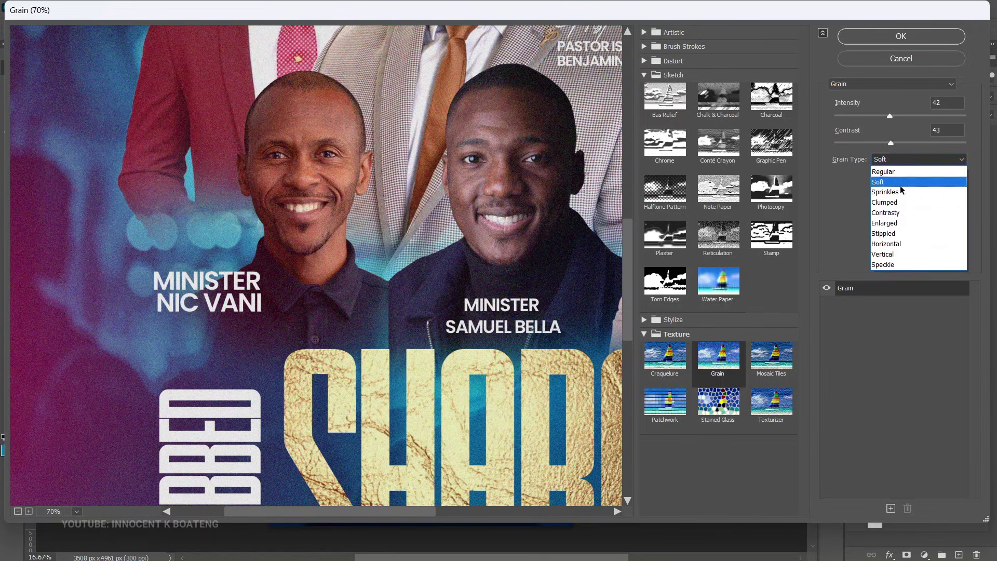
click(887, 191)
click(890, 160)
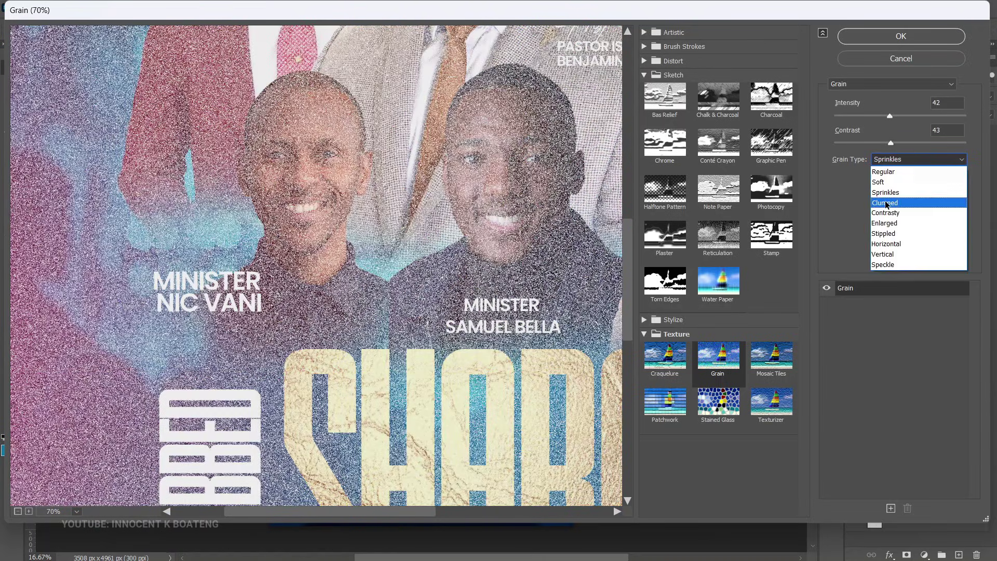
click(885, 202)
click(887, 159)
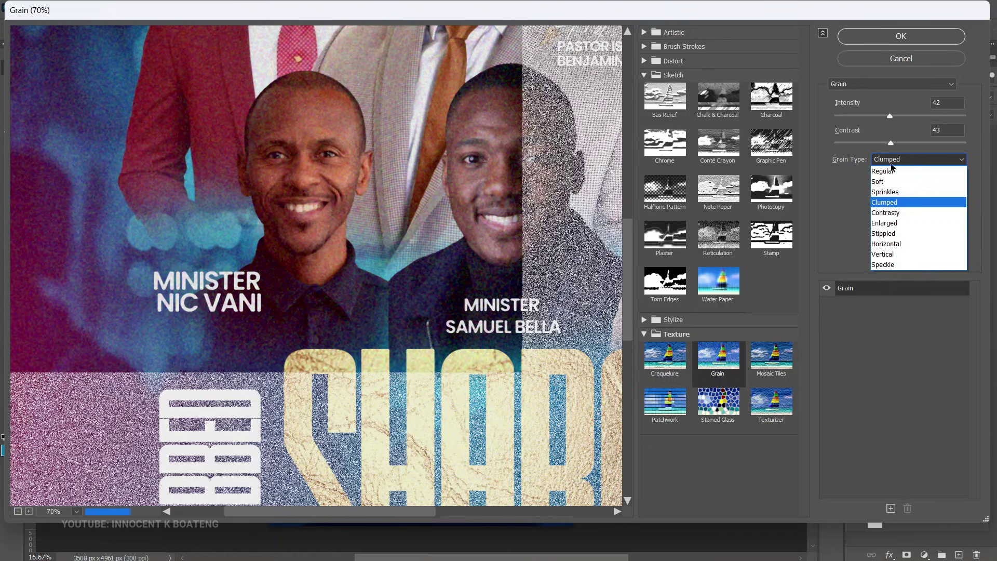
click(893, 212)
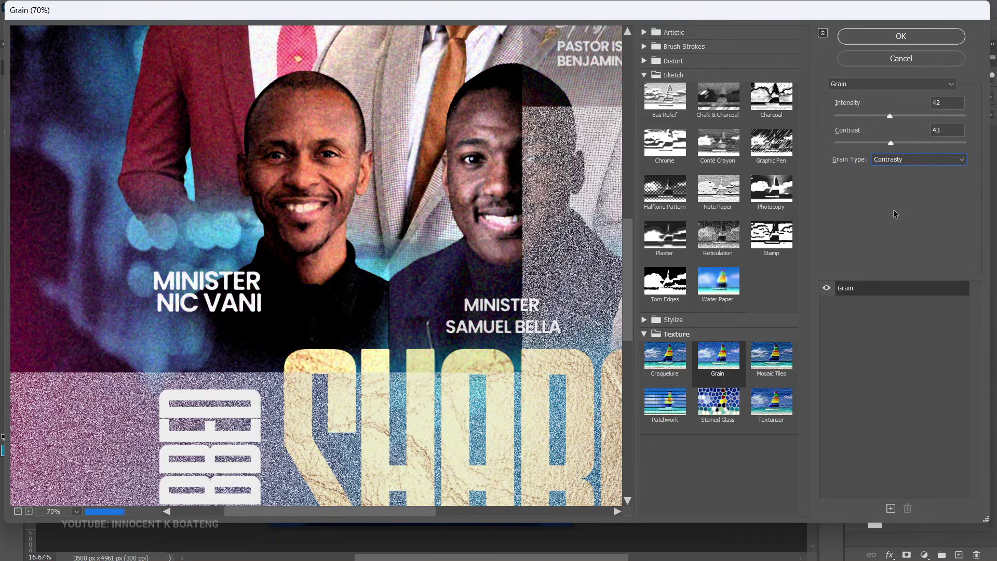
click(898, 161)
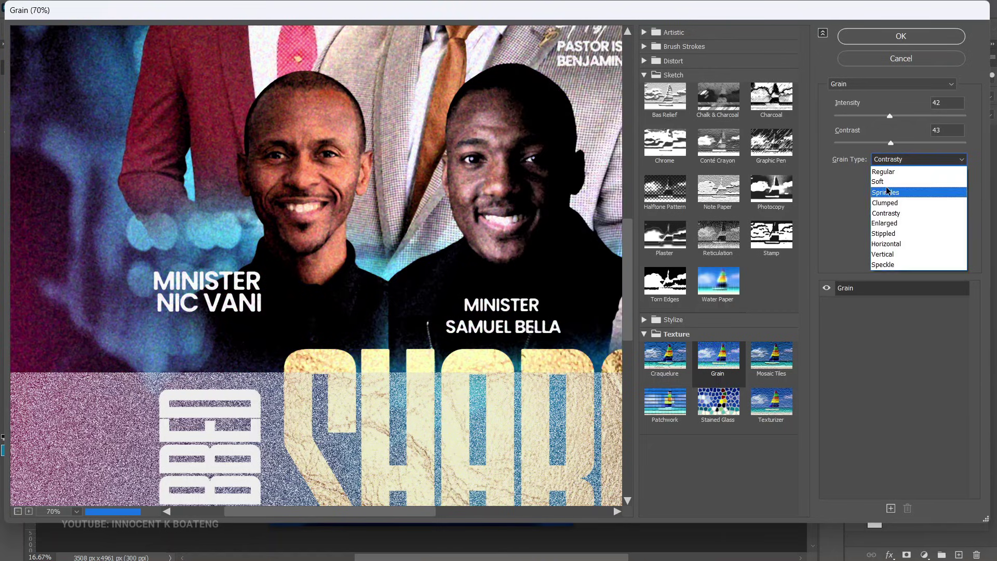
Set the grain type to Regular, comparing it once more with Soft, and apply the Grain filter.
click(886, 171)
click(886, 161)
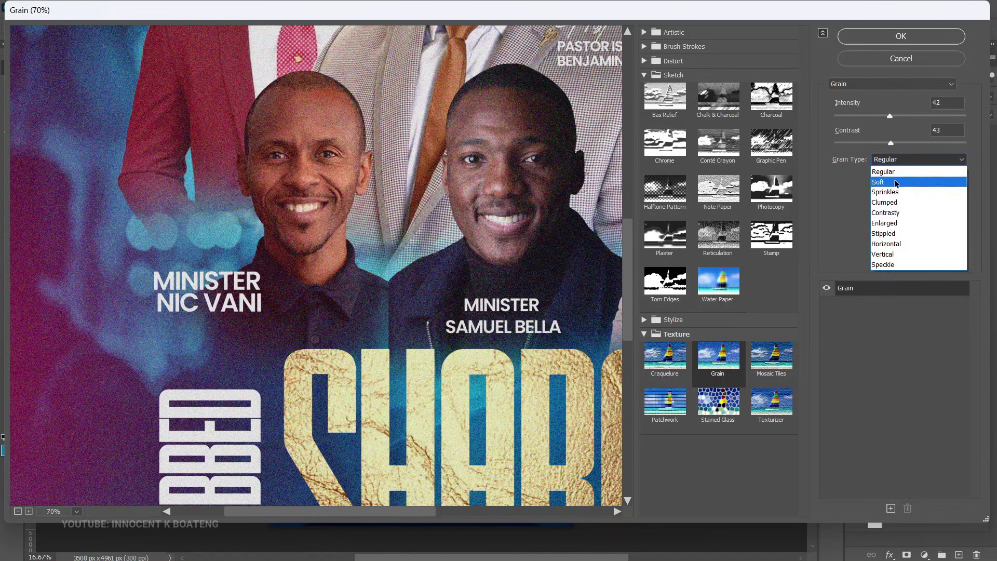
click(893, 181)
click(891, 160)
click(888, 171)
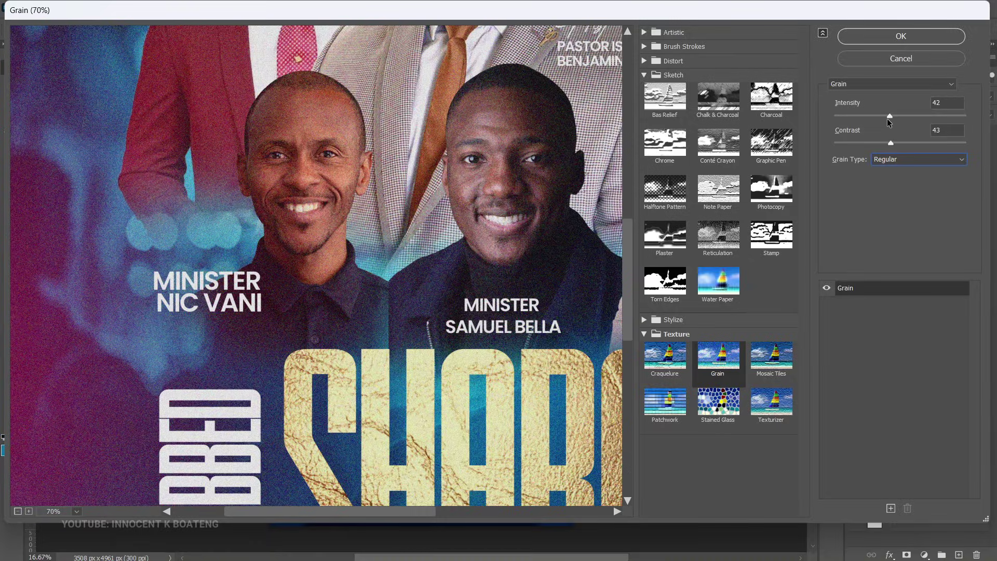
click(922, 38)
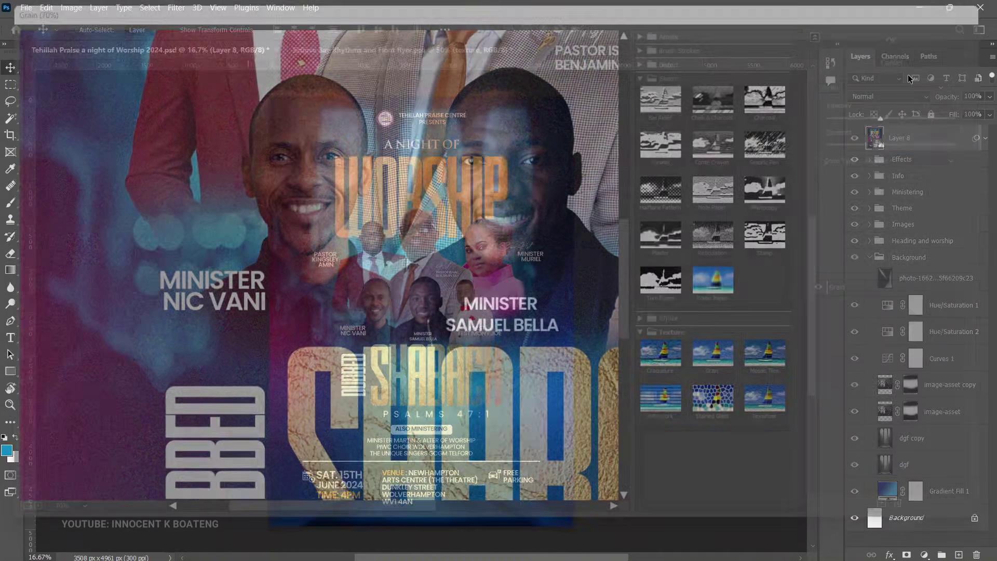
Compare the flyer with the grain layer shown and hidden at 50% zoom, and examine the grain over the title and portraits.
key(ctrl+space)
drag(416, 226, 496, 335)
scroll(495, 335, up, 4)
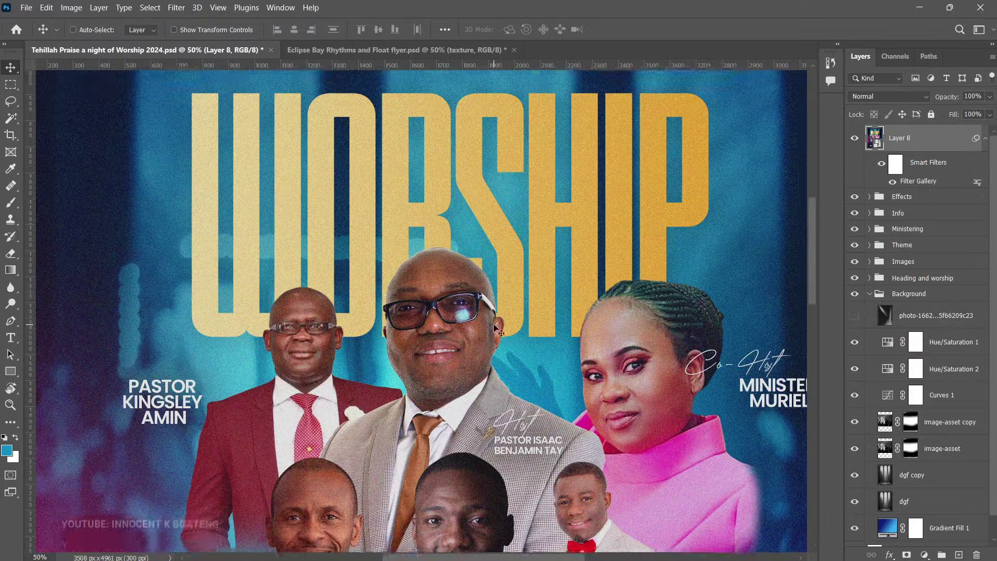
click(855, 143)
click(855, 139)
click(855, 140)
click(855, 140)
scroll(471, 262, up, 3)
scroll(471, 262, down, 10)
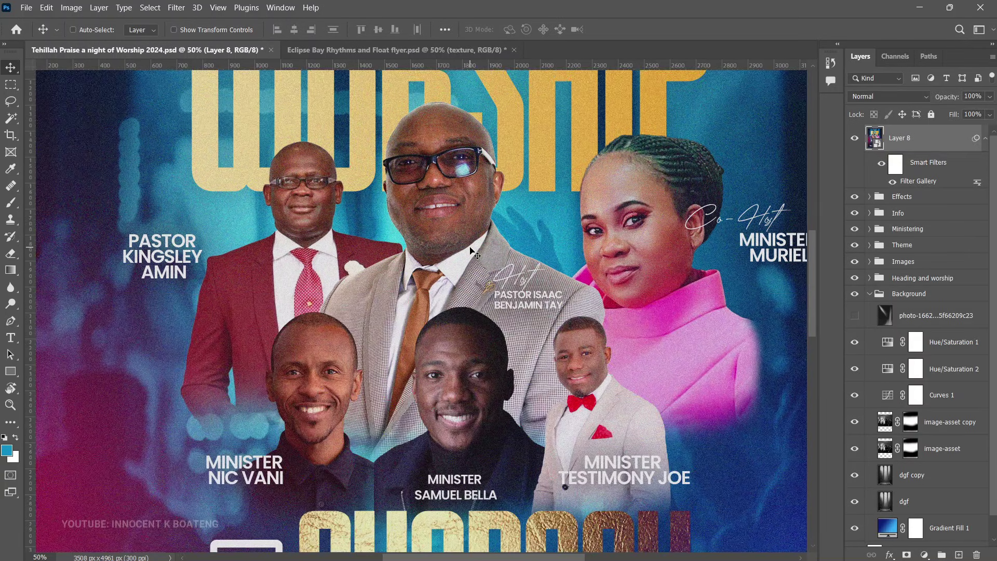
scroll(471, 250, down, 5)
scroll(477, 250, up, 4)
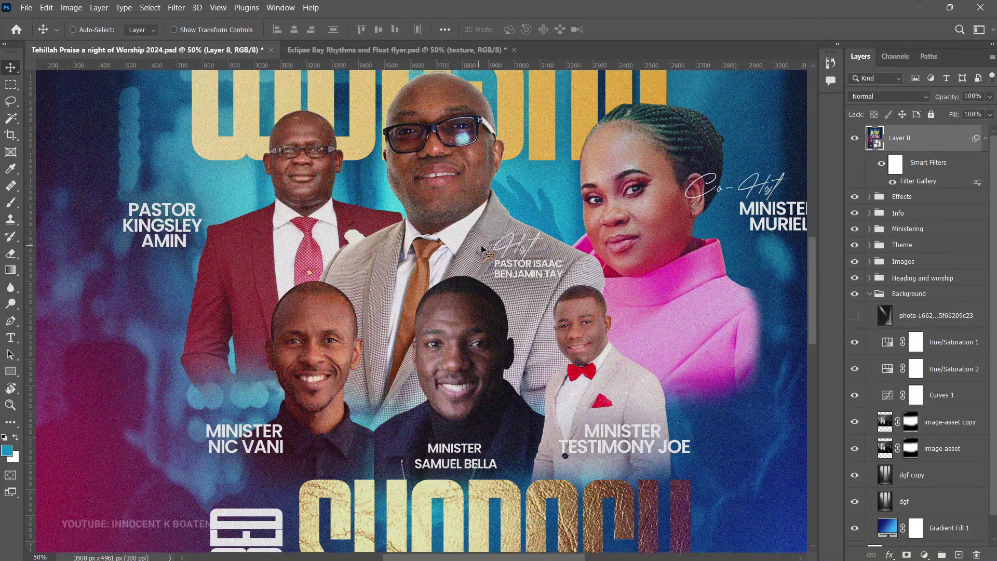
Reopen the Filter Gallery for Layer 8, stack a second effect above Grain, and preview the flyer at 50%.
scroll(668, 307, up, 6)
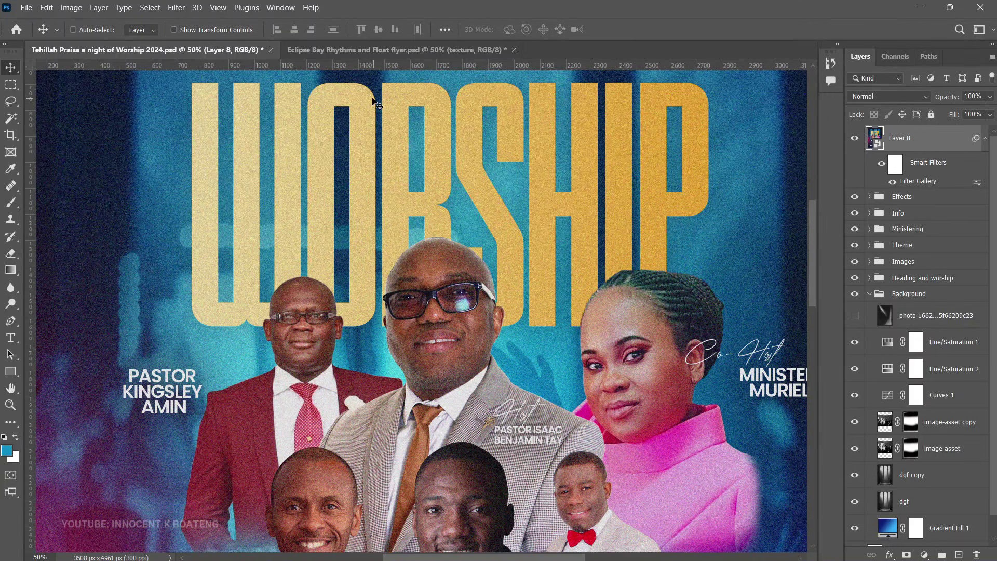
click(176, 7)
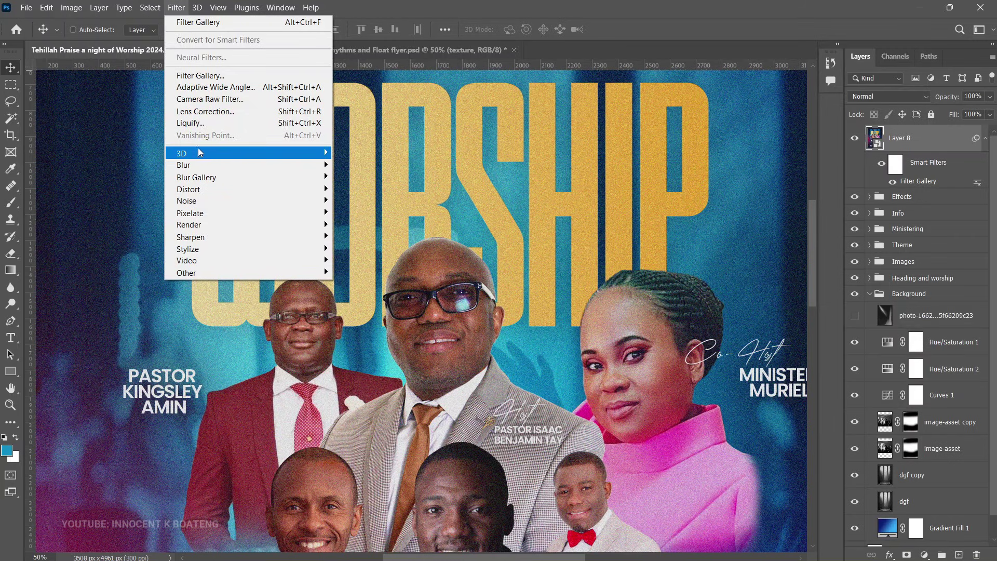
click(201, 75)
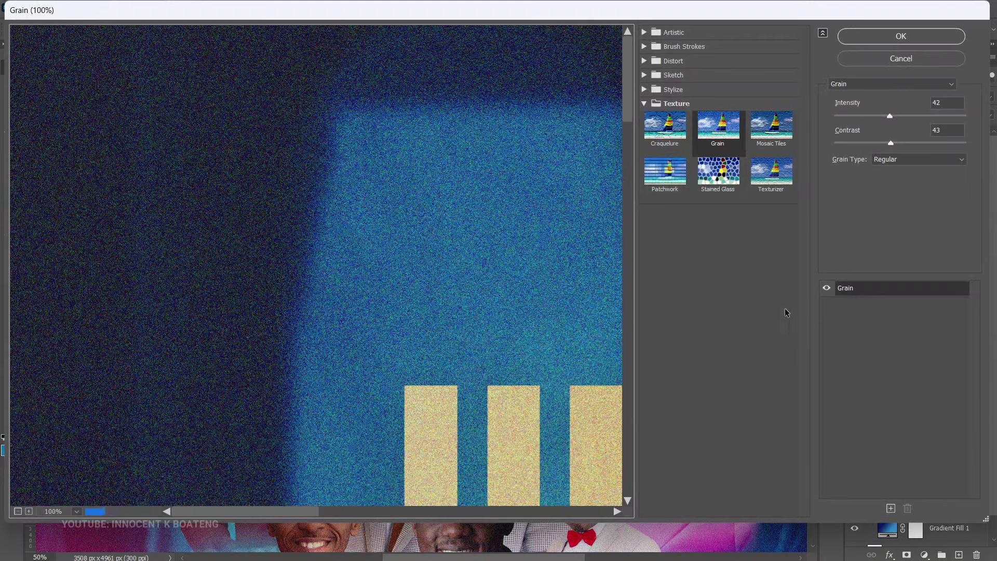
scroll(545, 367, down, 1)
alt+scroll(545, 367, down, 1)
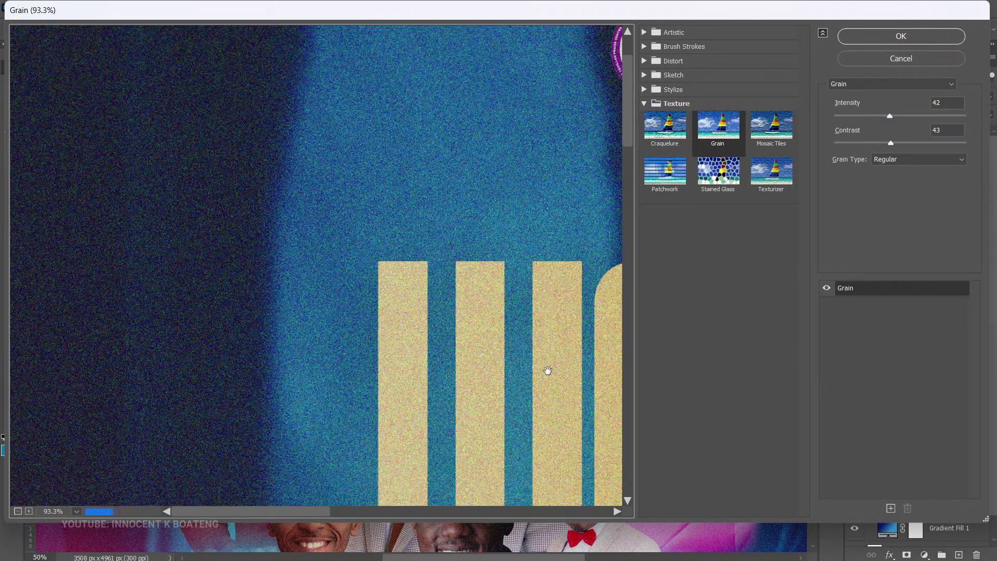
click(891, 508)
scroll(376, 367, down, 2)
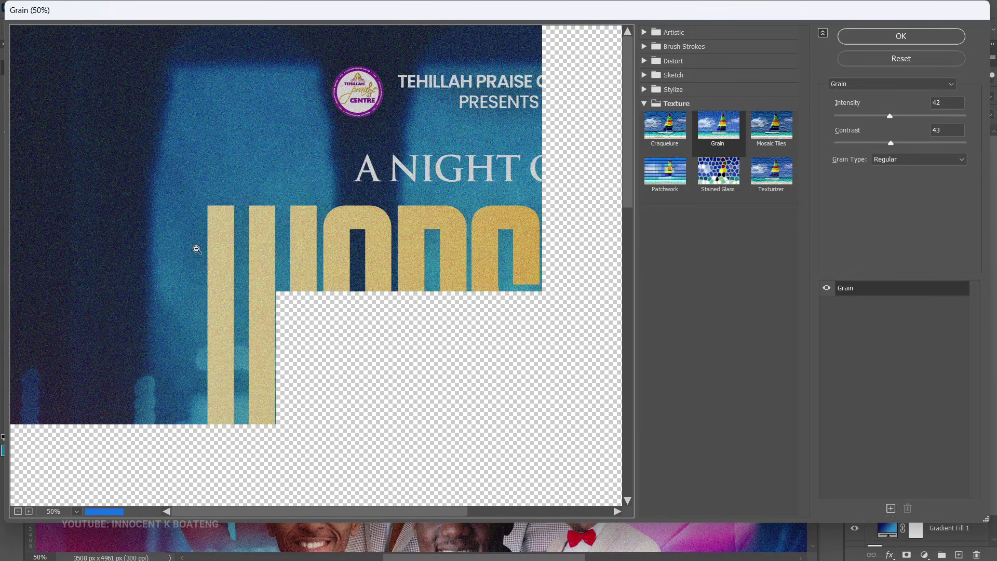
Change the second filter effect to Reticulation and set its density to 3.
click(872, 87)
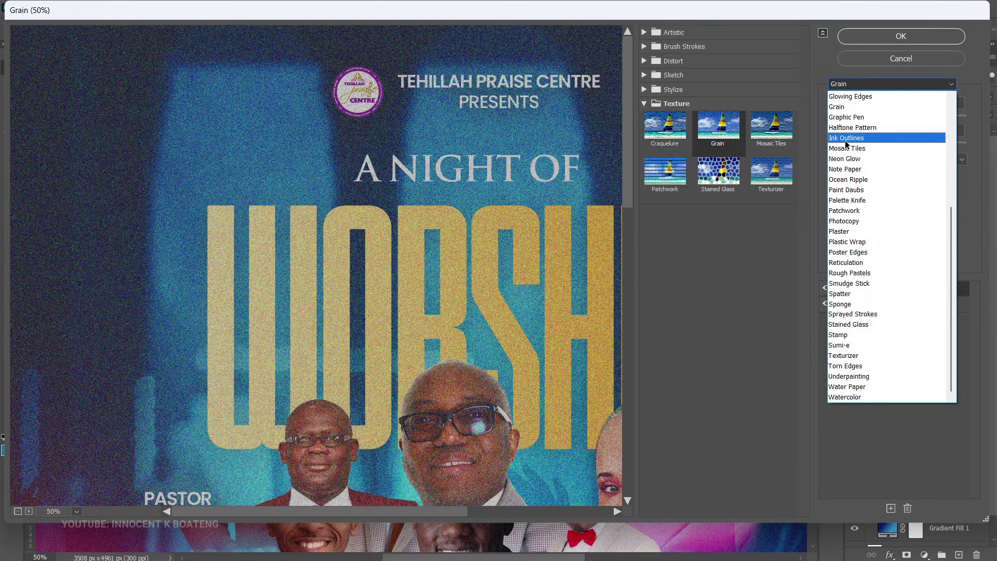
click(846, 262)
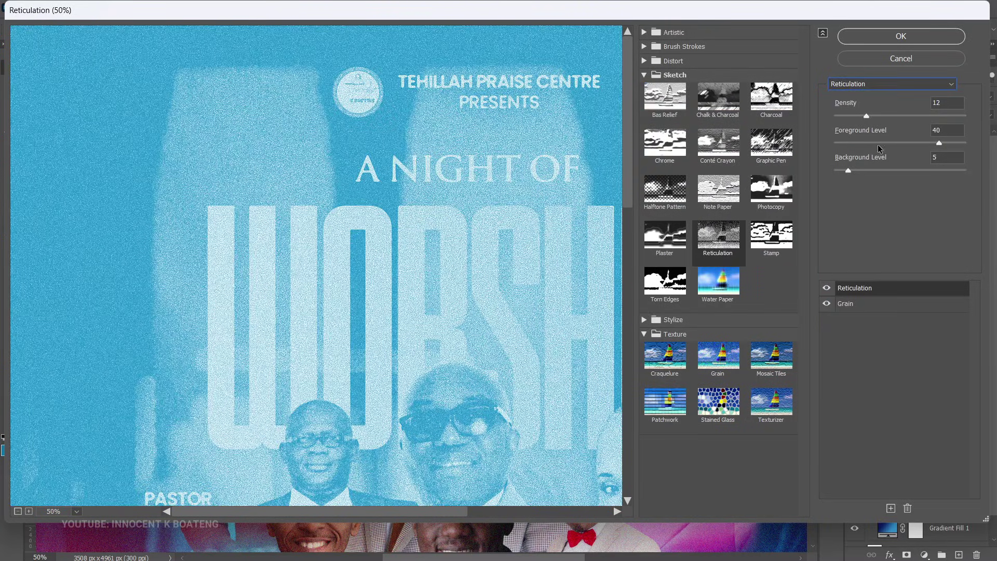
drag(870, 116, 840, 118)
Add a third filter effect, set it to Texturizer, adjust it, and apply the stacked effects.
click(890, 508)
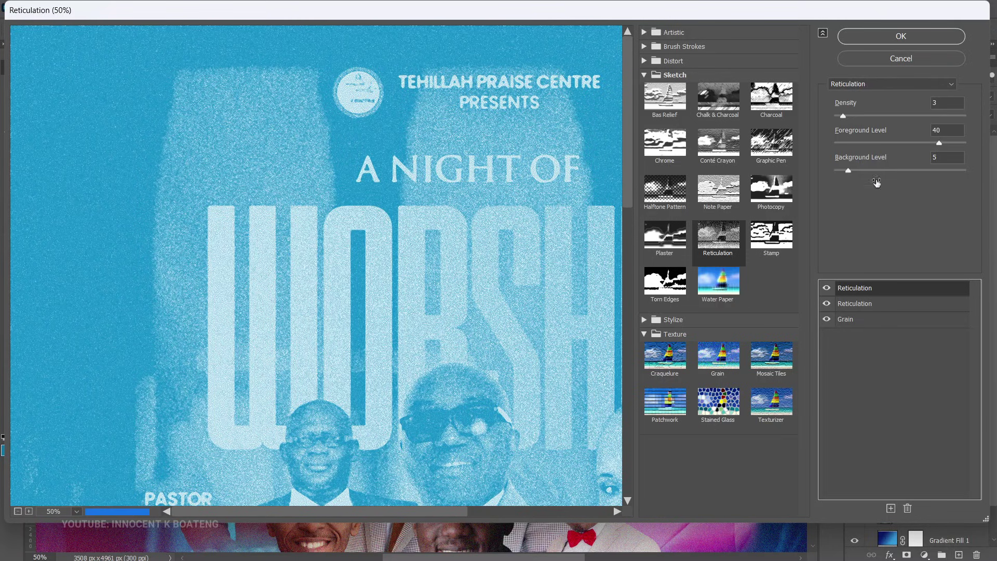
click(870, 85)
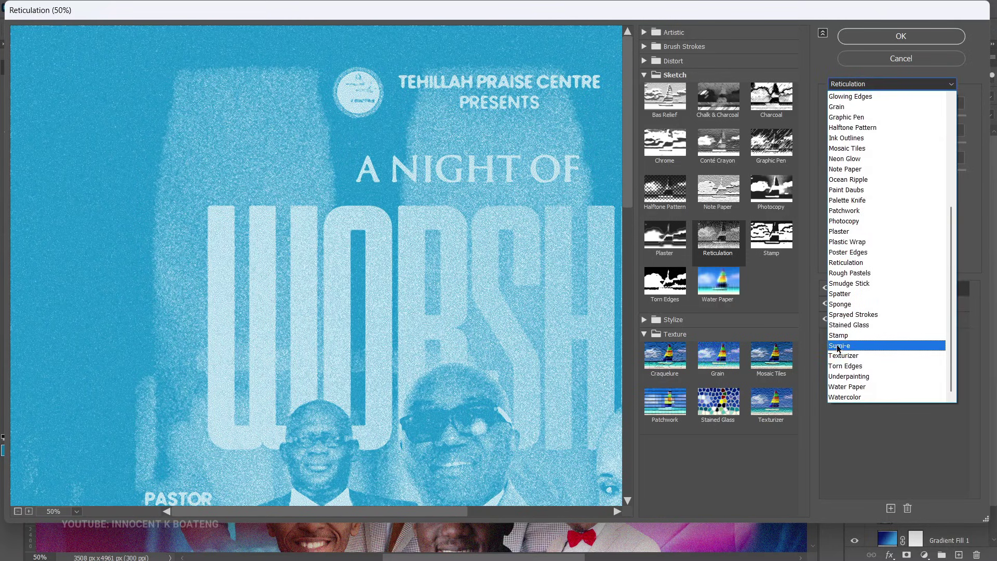
click(846, 357)
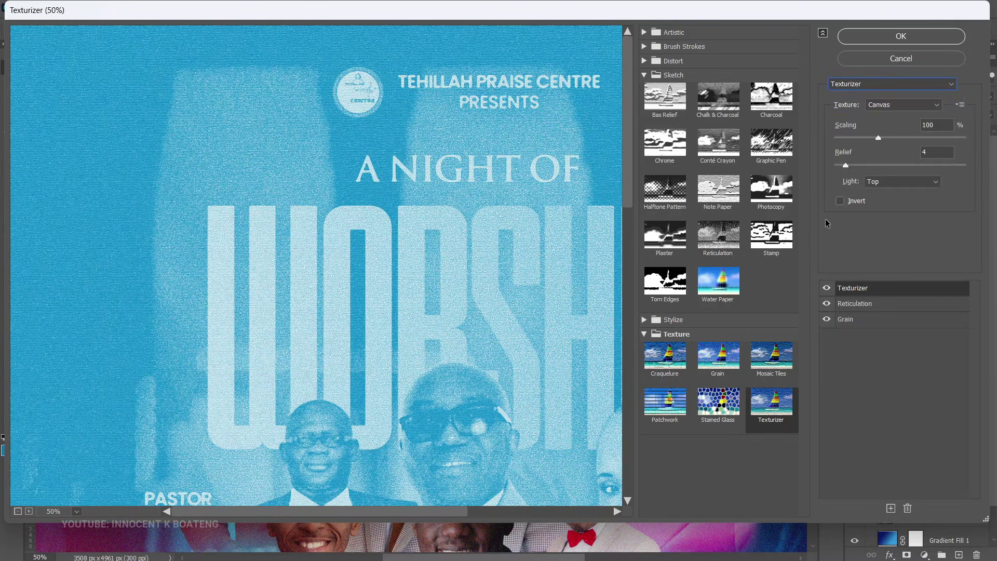
mouse_move(886, 138)
mouse_down()
mouse_move(918, 142)
mouse_move(857, 152)
mouse_move(887, 157)
mouse_up()
click(891, 35)
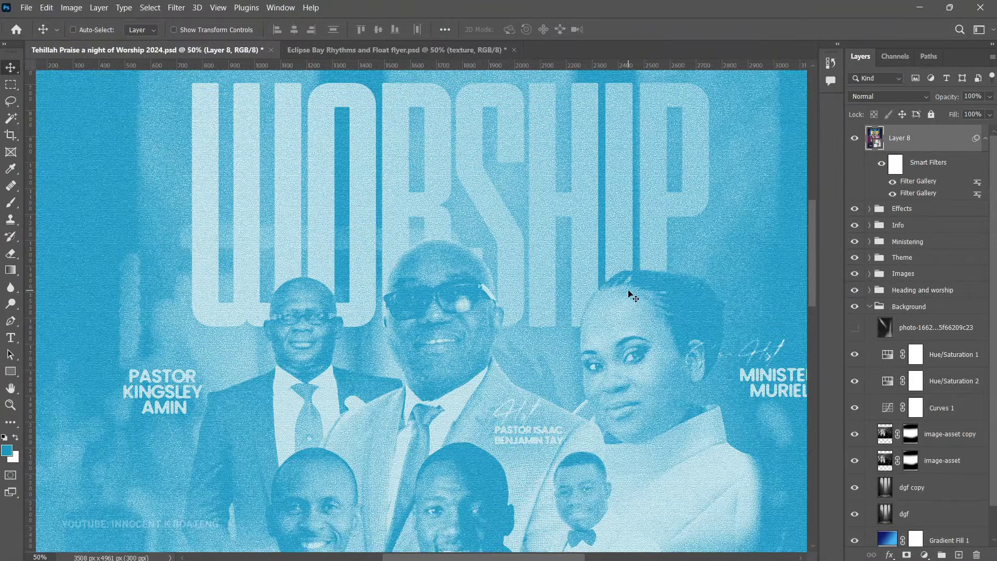
Set Layer 8's blend mode to Soft Light with the whole flyer in view.
key(z)
alt+click(550, 276)
alt+click(540, 229)
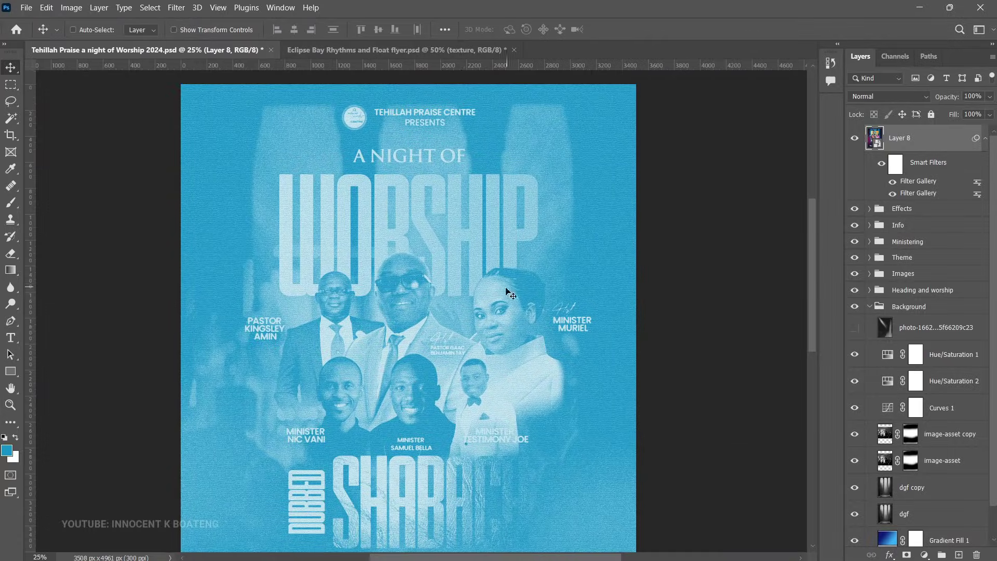
alt+click(475, 323)
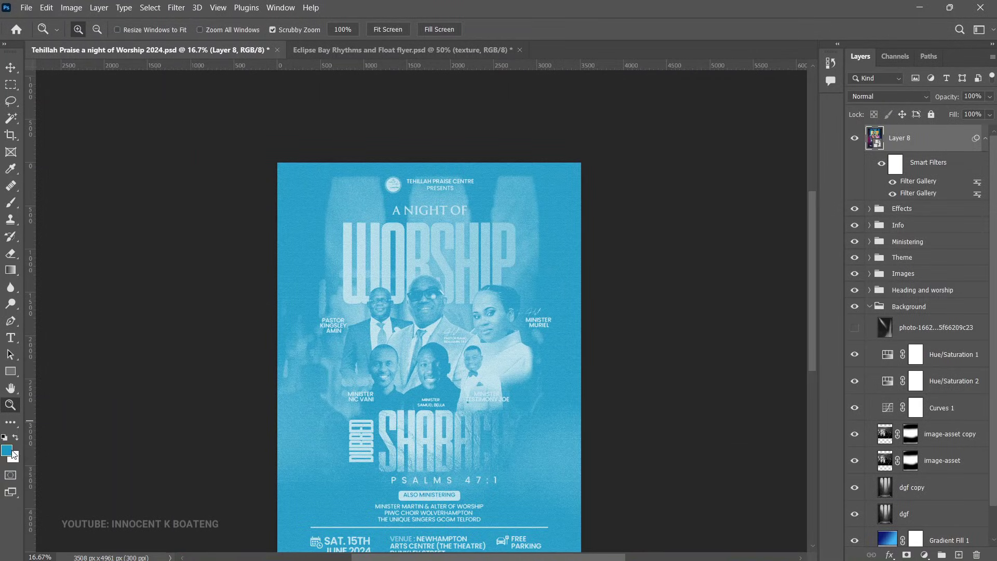
drag(427, 352, 434, 293)
key(v)
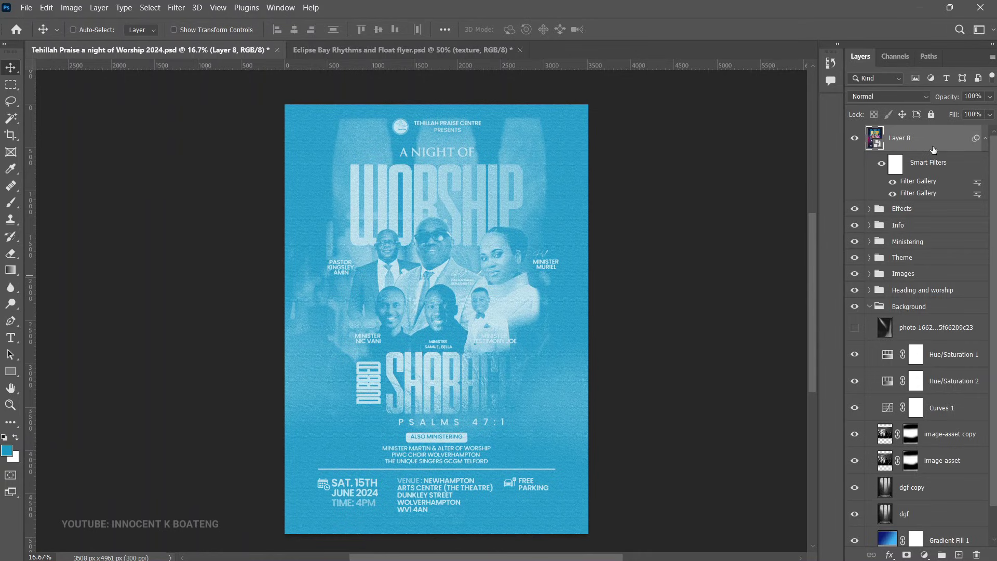
click(903, 96)
click(763, 140)
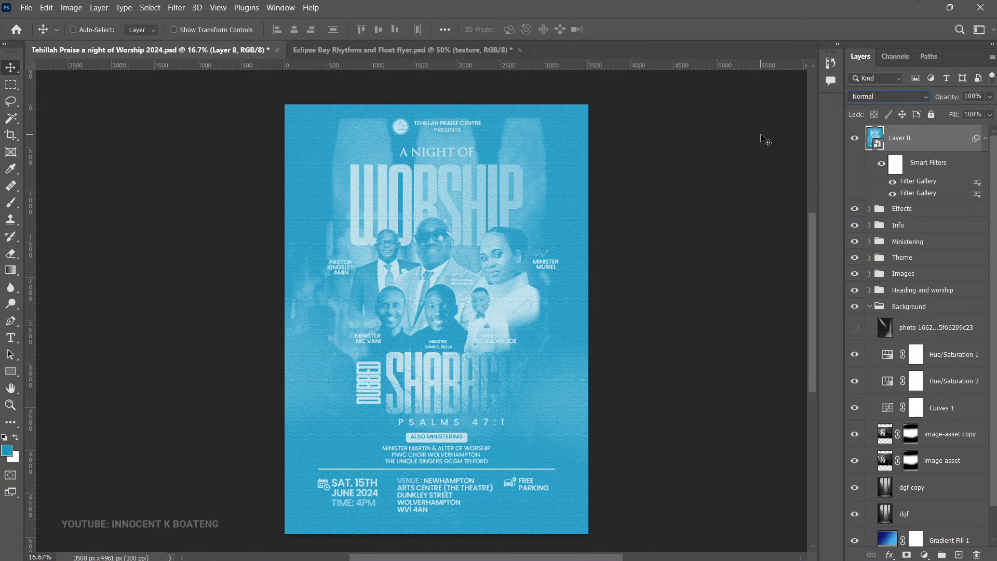
click(896, 95)
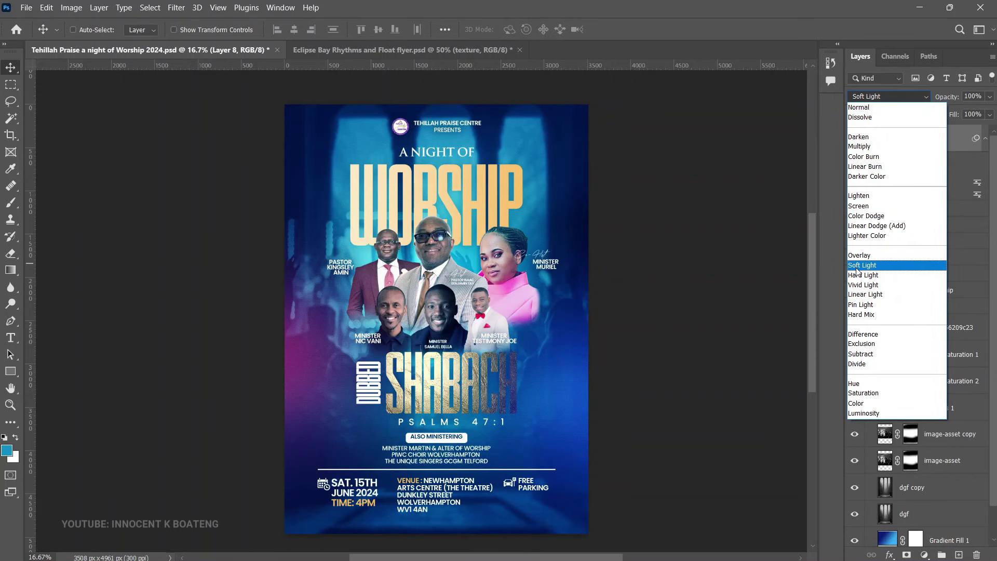
click(858, 266)
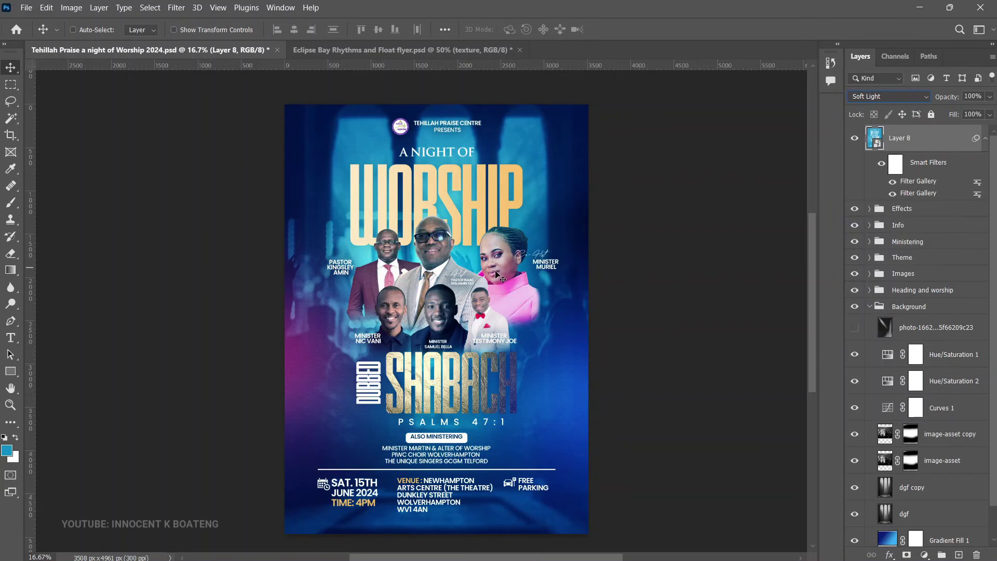
Lower Layer 8's opacity to 66% while viewing the title and portraits at 50%.
key(z)
click(468, 229)
click(469, 228)
click(469, 229)
key(v)
drag(471, 251, 534, 283)
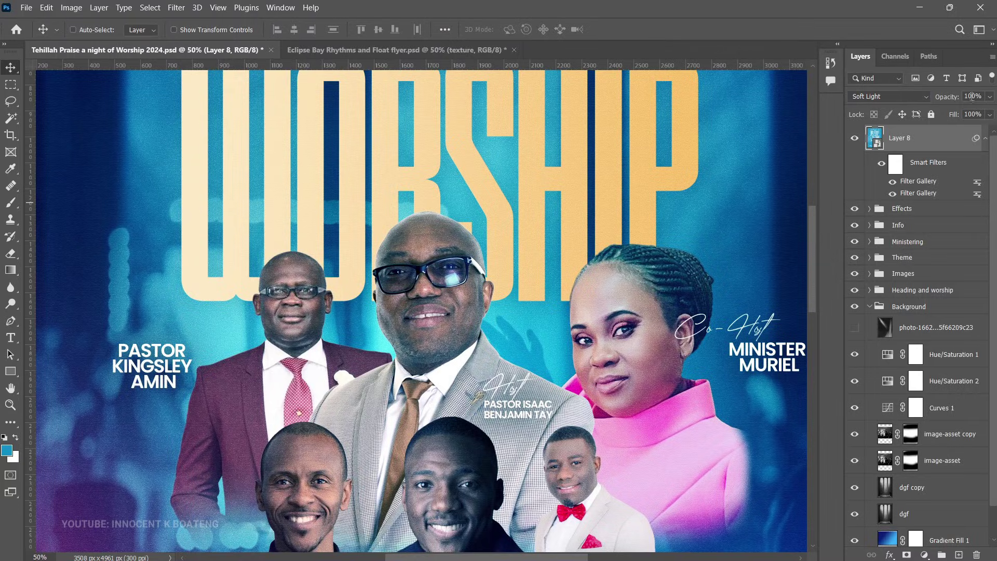
drag(952, 100, 926, 102)
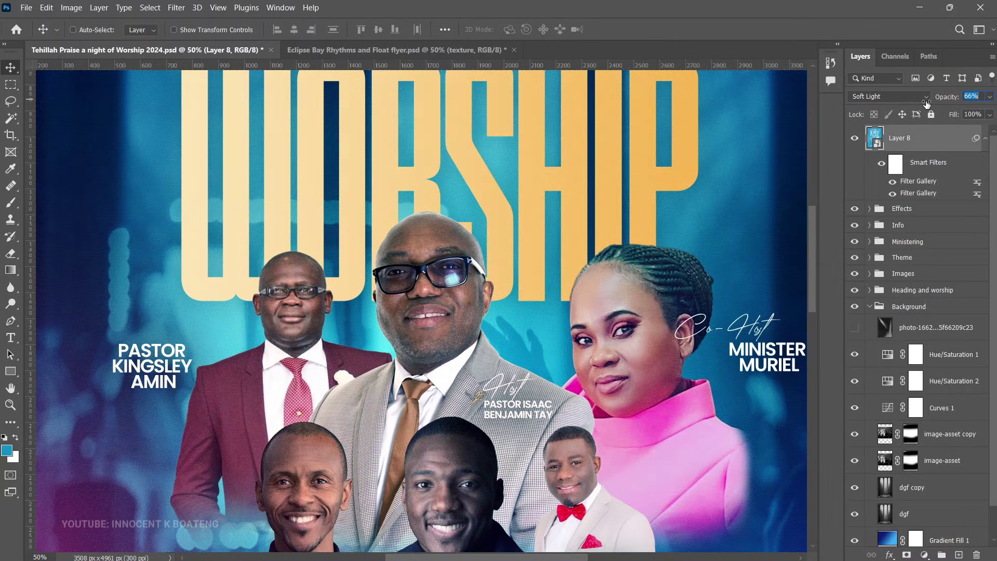
Examine the blended texture over the title and portraits at 100%, as well as across the whole flyer.
scroll(794, 249, up, 2)
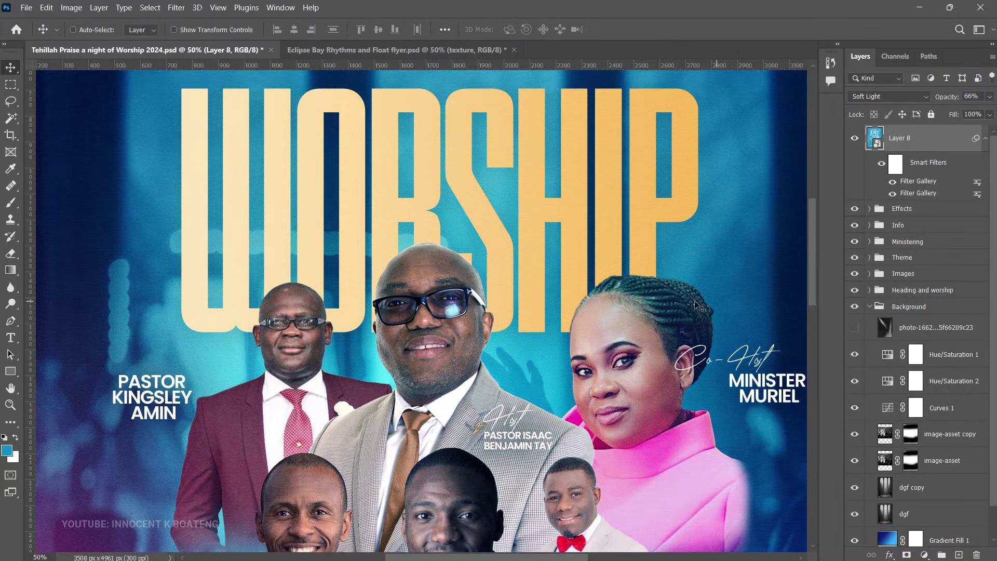
key(z)
click(463, 274)
click(465, 274)
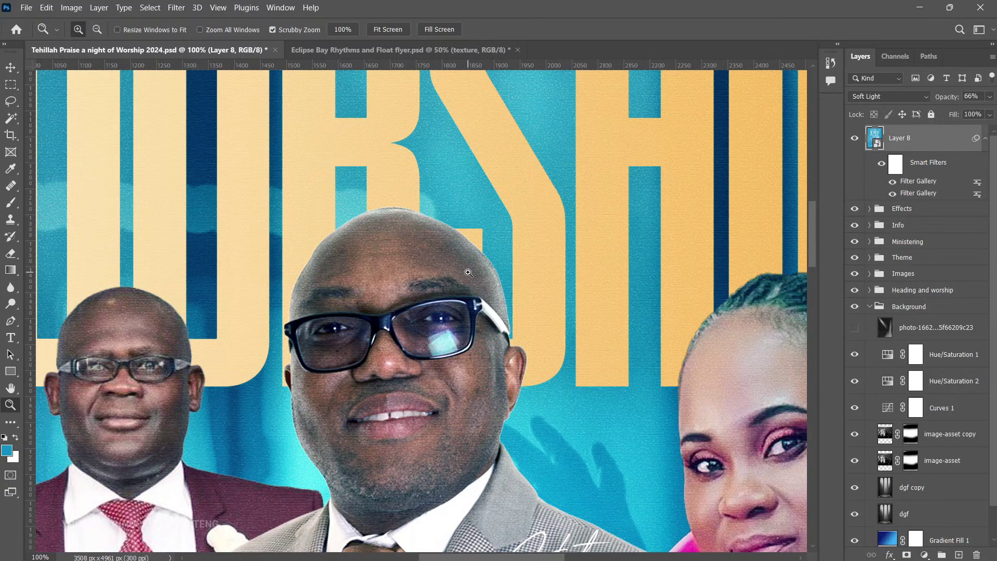
scroll(470, 275, down, 3)
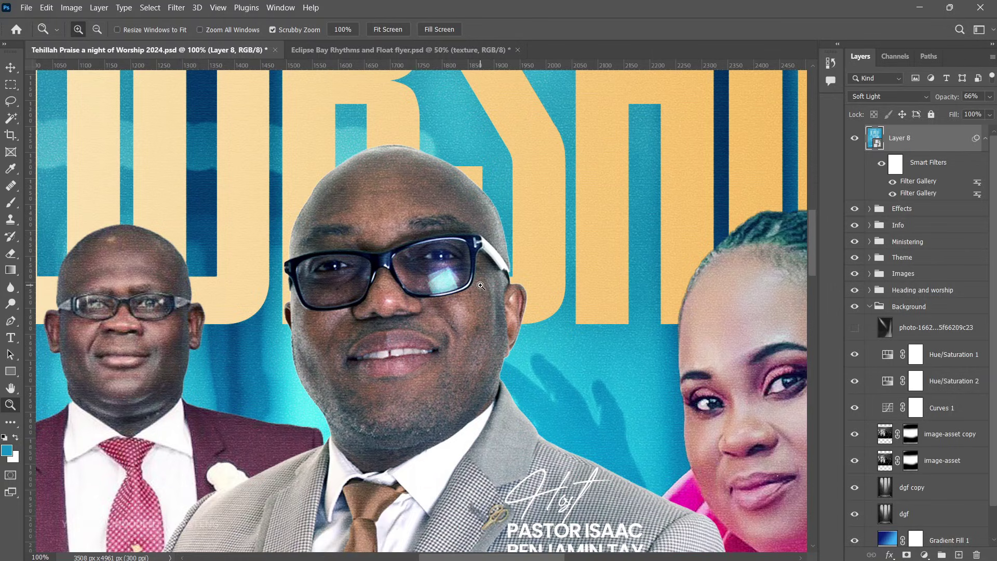
key(ctrl+minus)
key(ctrl+minus)
key(ctrl+minus)
key(ctrl+minus)
key(ctrl+minus)
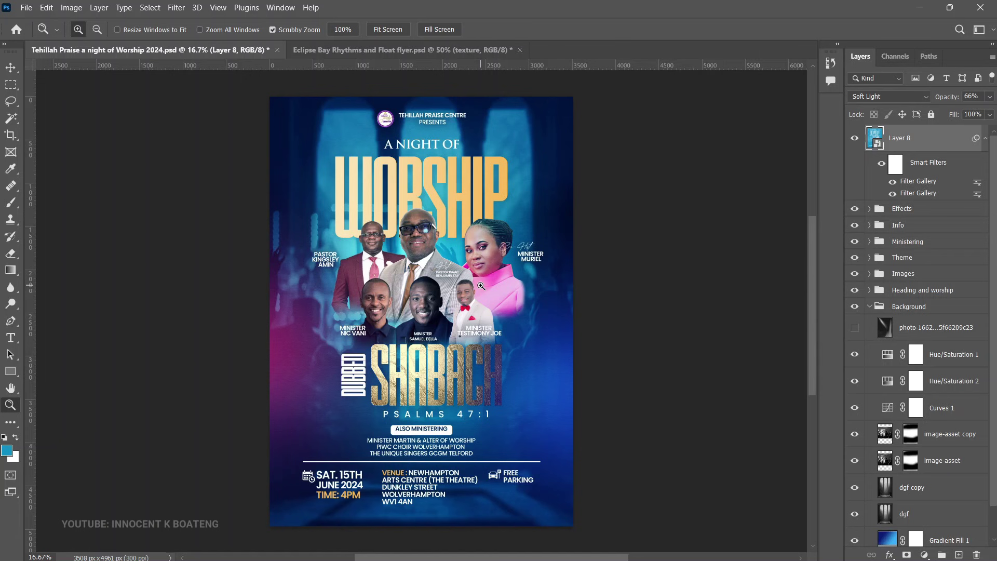
Undo the opacity, Soft Light and second Filter Gallery changes on Layer 8, and inspect the original grain on the portraits at 100%.
key(ctrl+z)
key(ctrl+z)
key(ctrl+z)
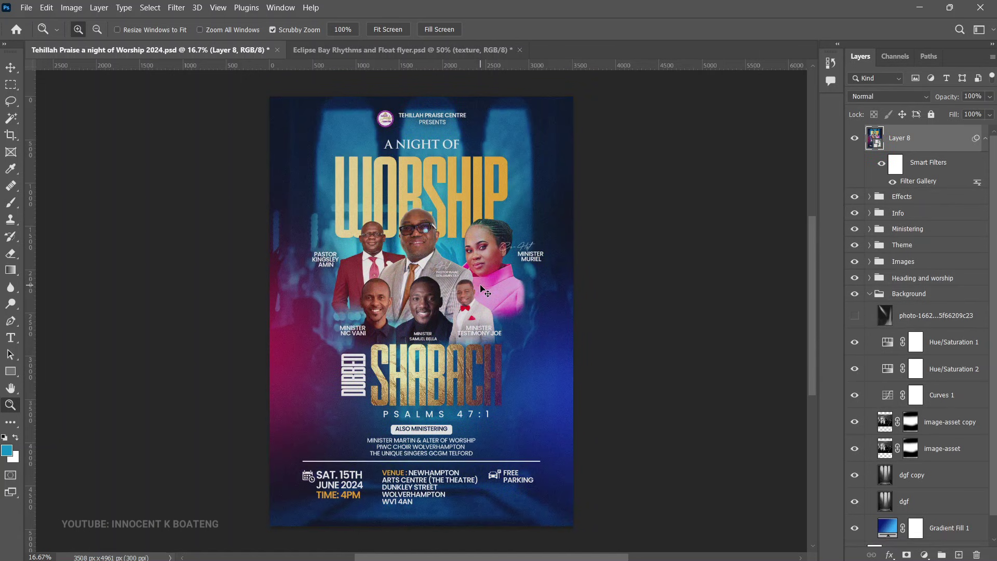
click(421, 215)
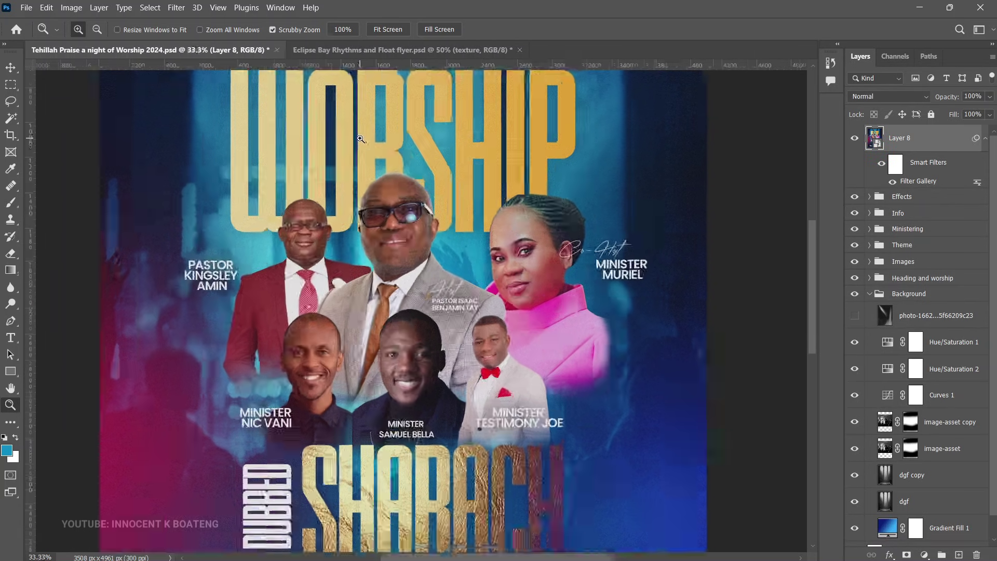
click(444, 228)
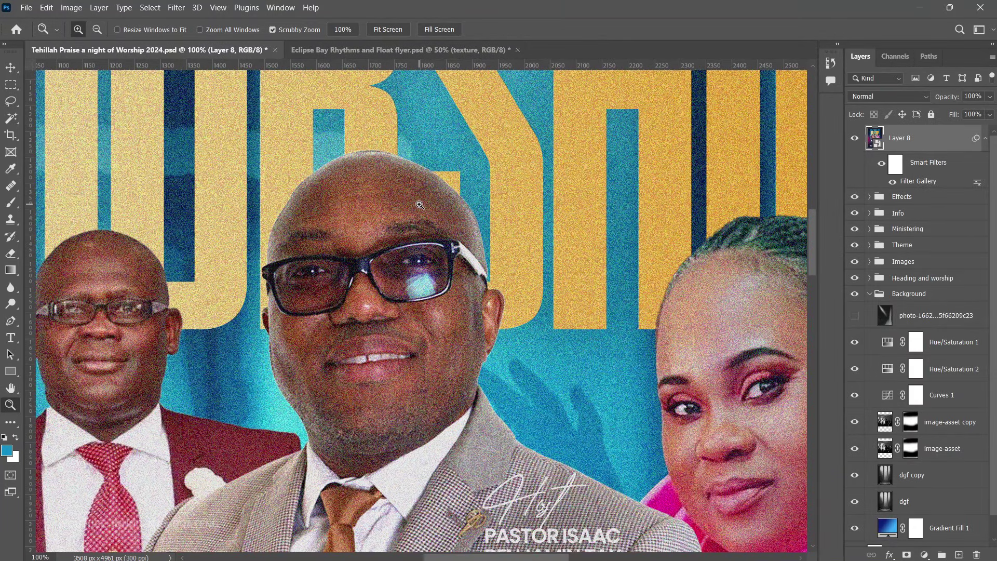
scroll(519, 223, down, 1)
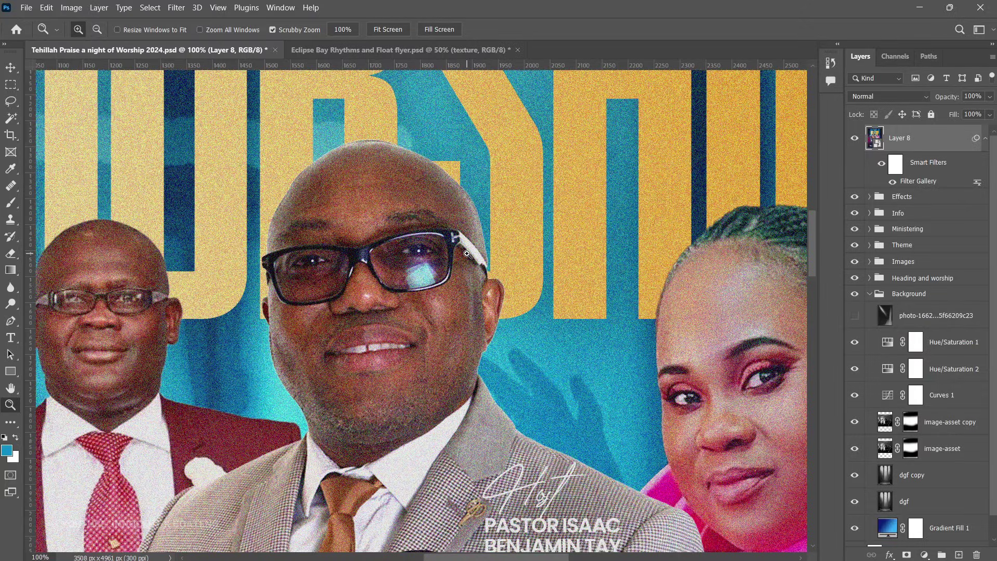
key(v)
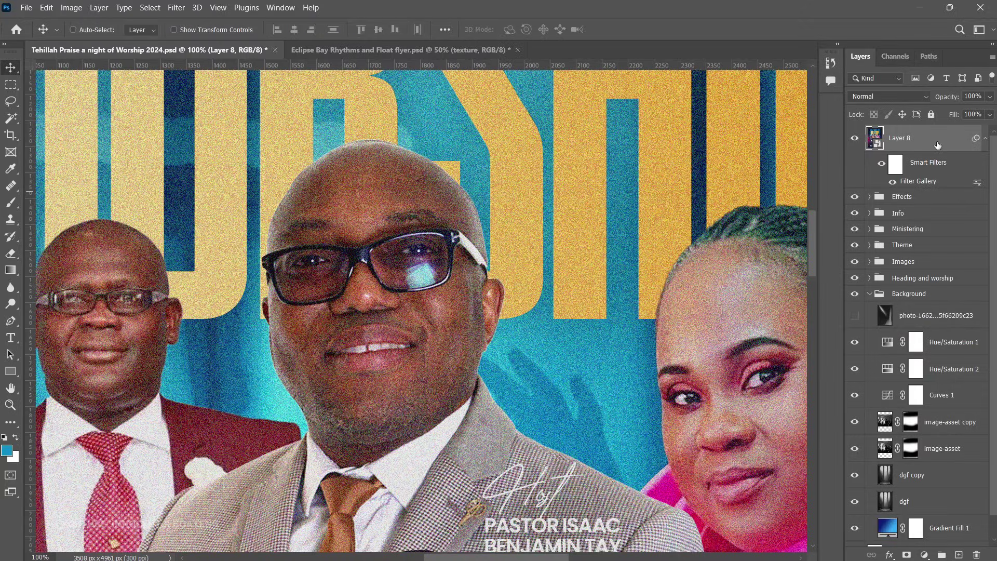
In the Eclipse Bay flyer, hide the texture layer and stamp all visible layers into a new layer above the Vector Smart Object.
click(431, 51)
click(855, 138)
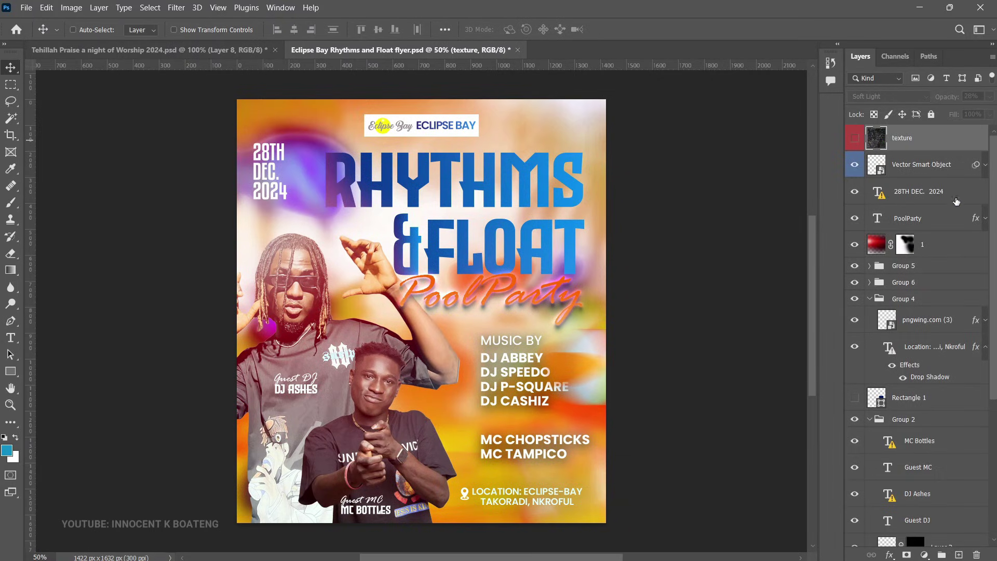
click(921, 169)
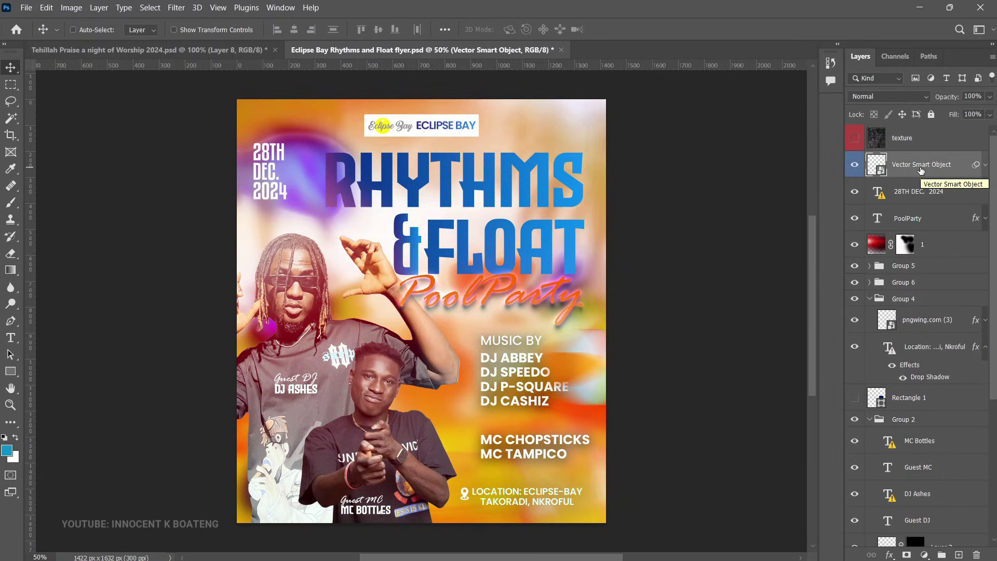
key(ctrl+shift+alt+e)
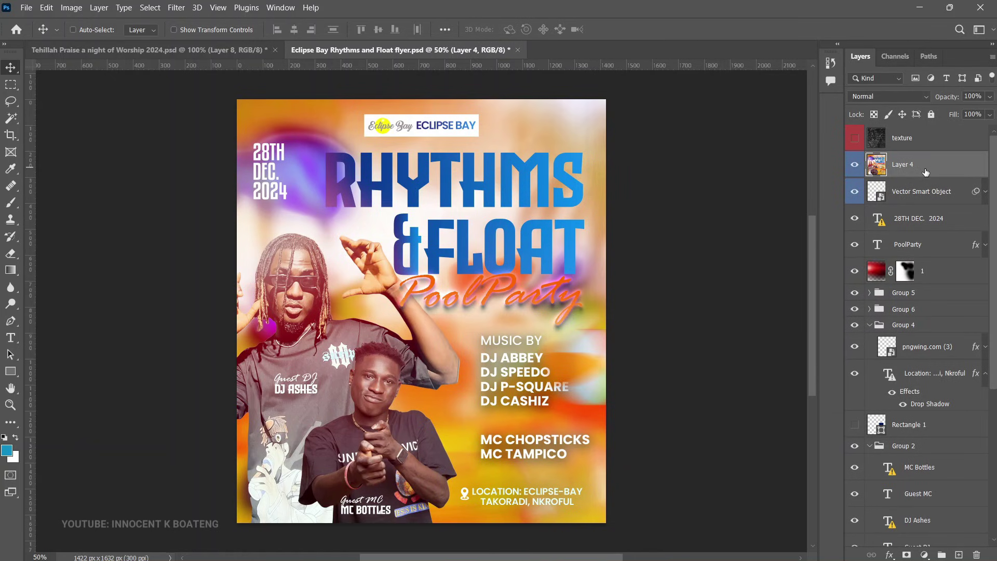
Copy Layer 8 with its Filter Gallery smart filter from the Tehillah Praise flyer into the Eclipse Bay flyer above Layer 4.
click(130, 50)
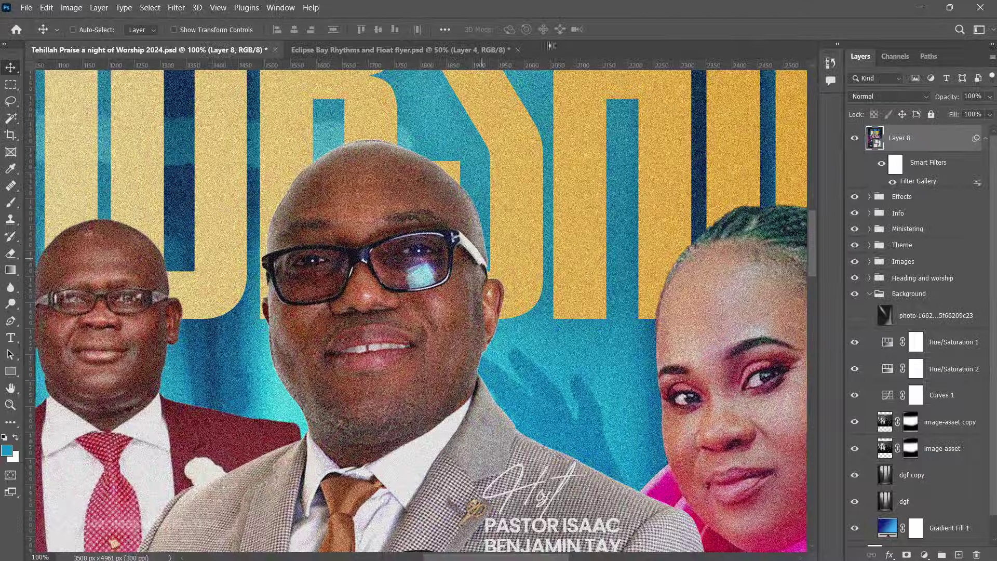
key(ctrl+Tab)
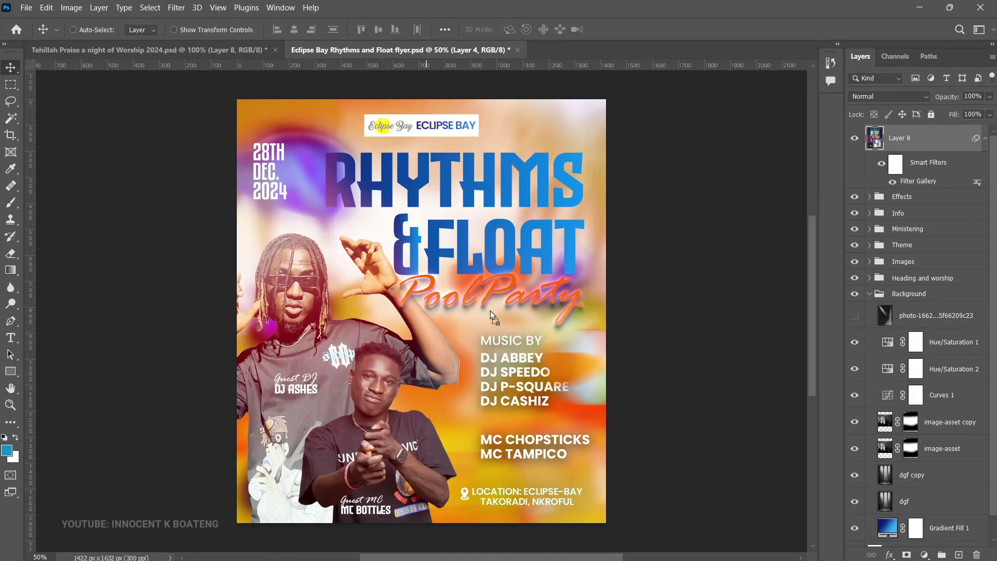
drag(544, 292, 550, 291)
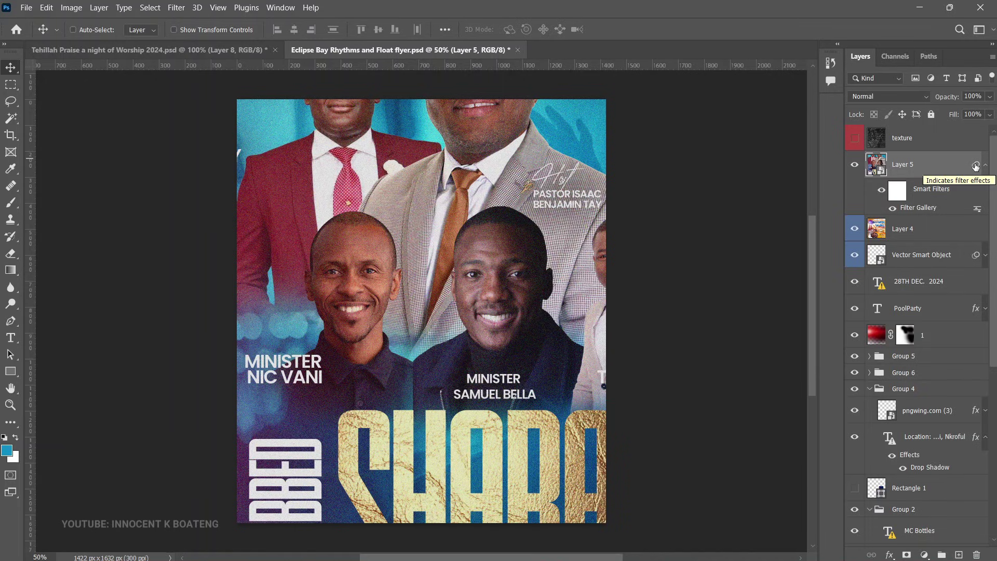
Convert Layer 4, the stamped flyer, to a Smart Object so that it can take smart filters.
drag(976, 165, 956, 237)
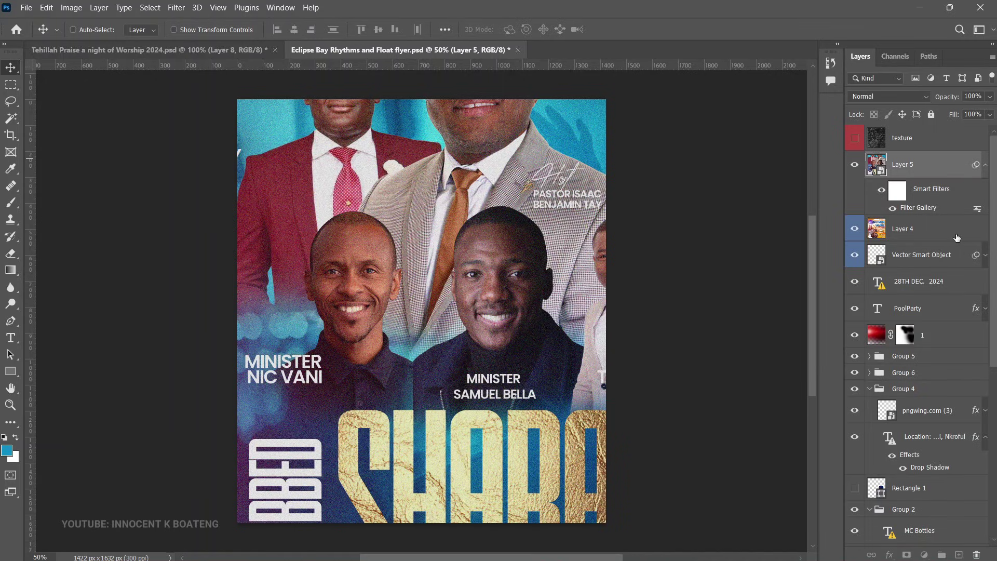
right_click(957, 237)
click(877, 194)
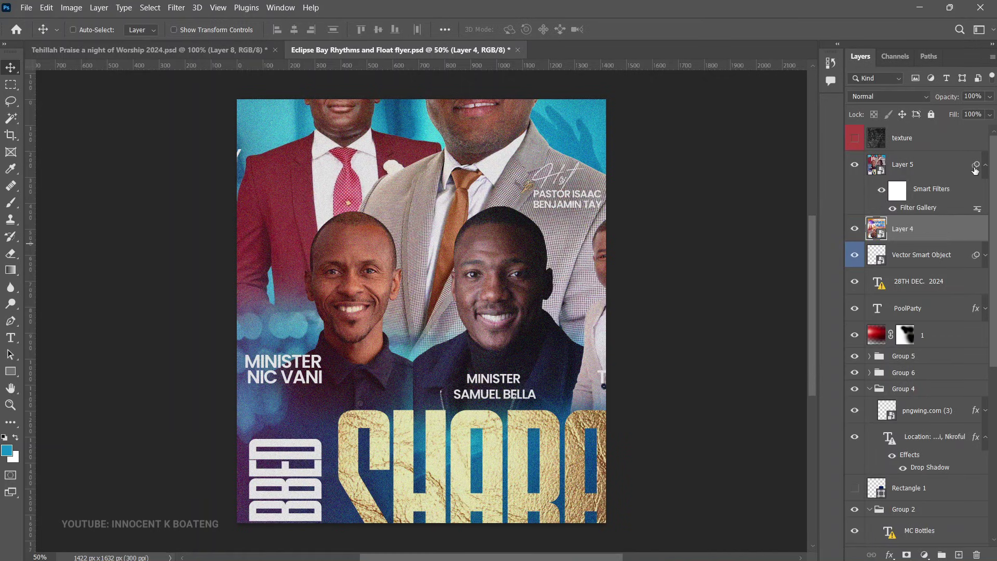
Copy the Filter Gallery smart filter from Layer 5 onto Layer 4 and hide Layer 5.
click(939, 170)
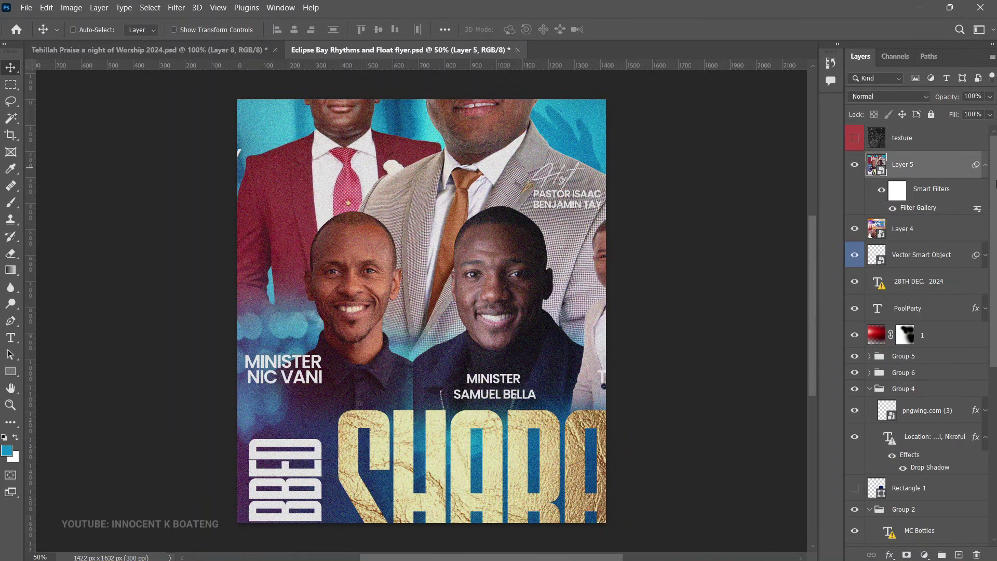
drag(976, 165, 969, 231)
click(854, 165)
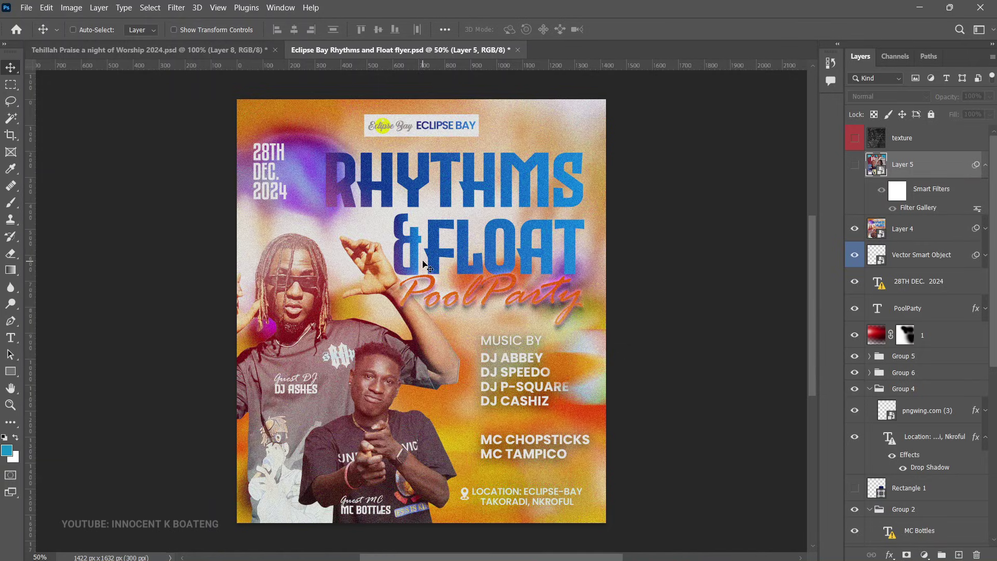
Examine the grain over the title, performers and text at 100%, comparing the flyer with and without Layer 4.
drag(423, 264, 576, 218)
scroll(582, 213, up, 2)
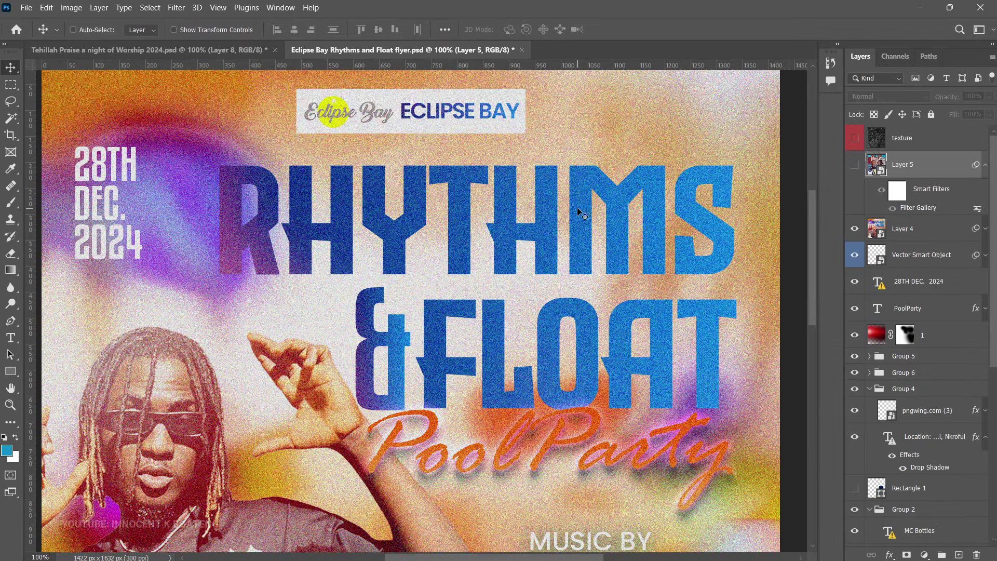
scroll(582, 213, up, 3)
scroll(577, 233, down, 2)
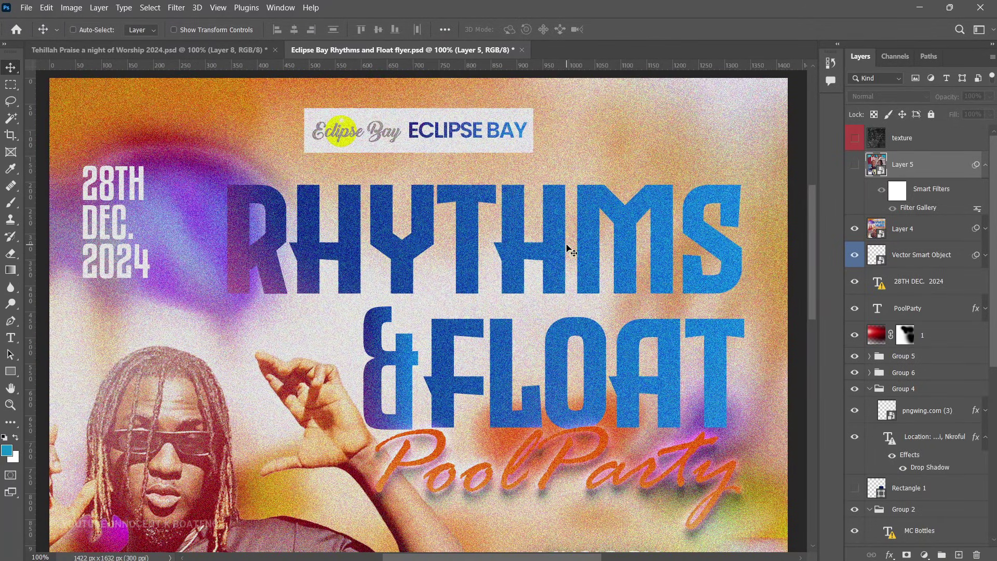
scroll(540, 234, down, 5)
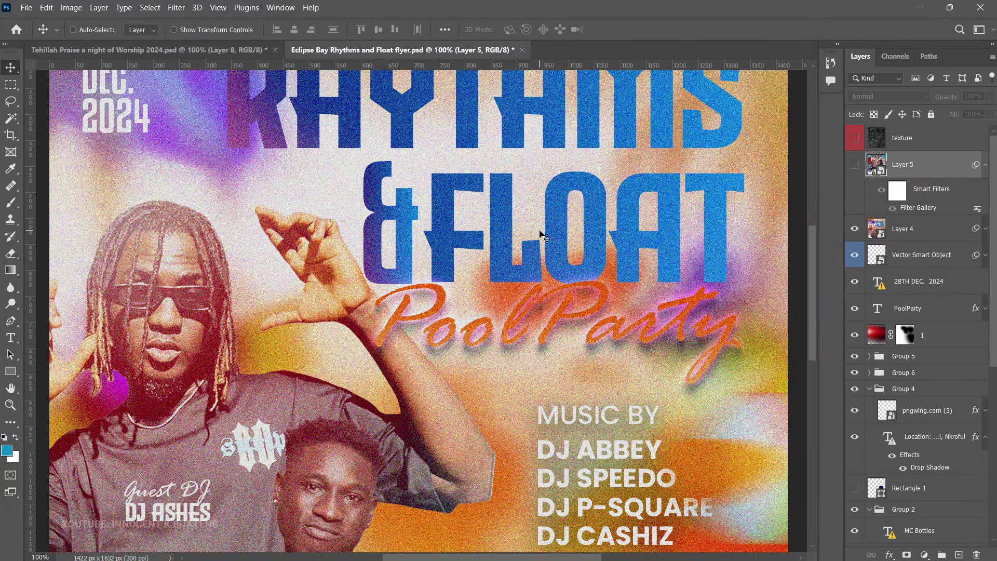
scroll(540, 233, down, 3)
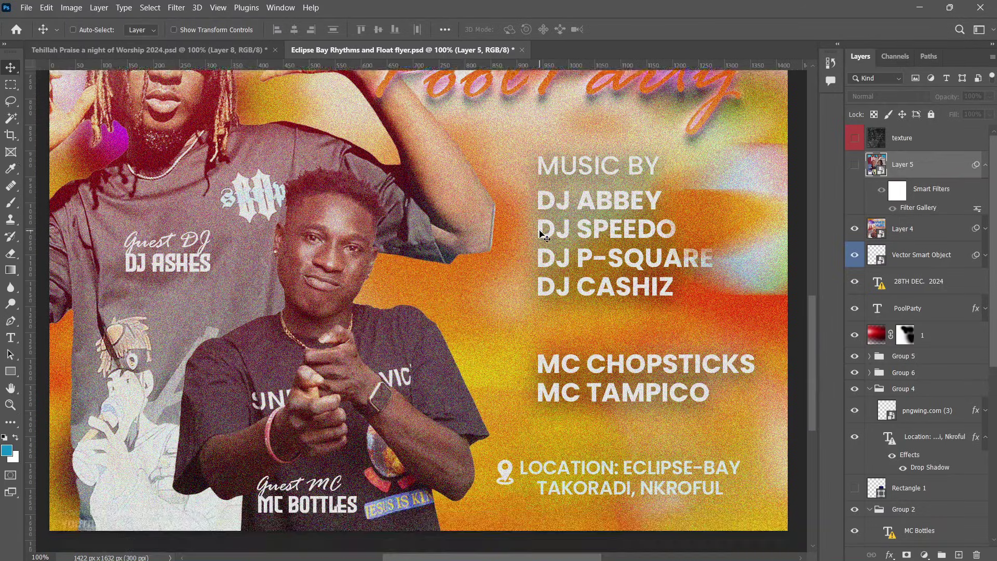
scroll(540, 234, up, 3)
click(853, 230)
click(851, 232)
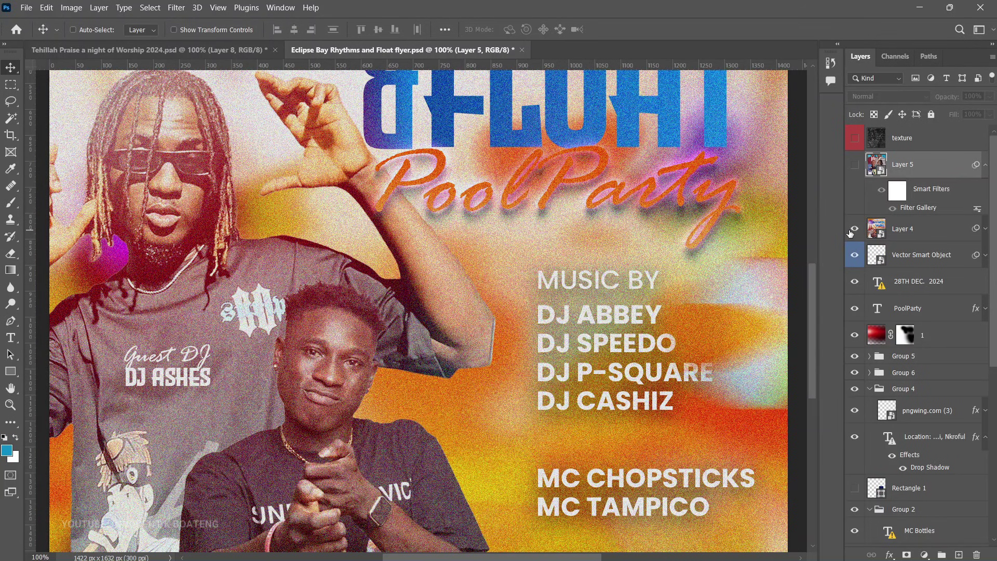
key(z)
key(ctrl+minus)
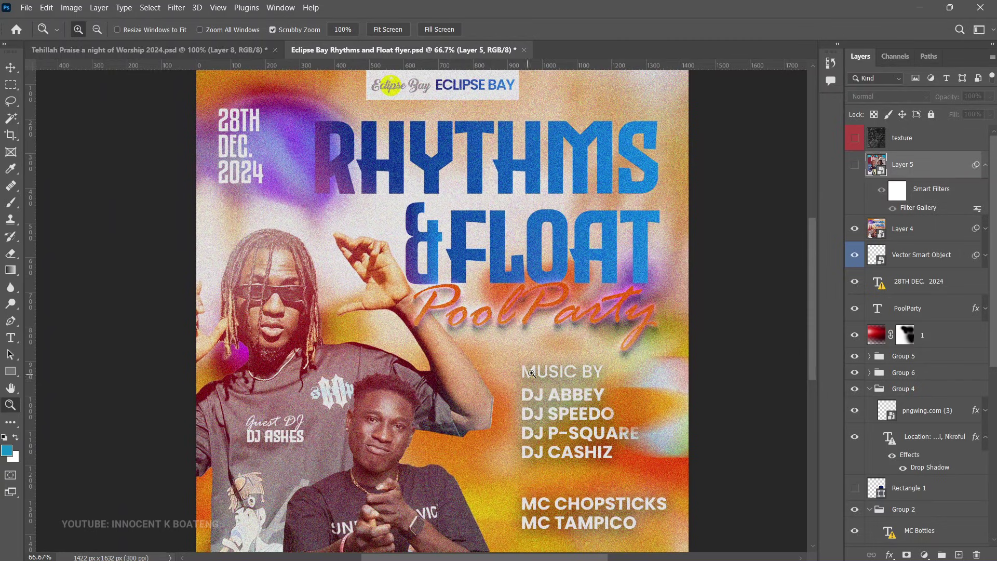
Delete the old texture layer and place the texture image as an embedded object above Layer 5.
click(918, 147)
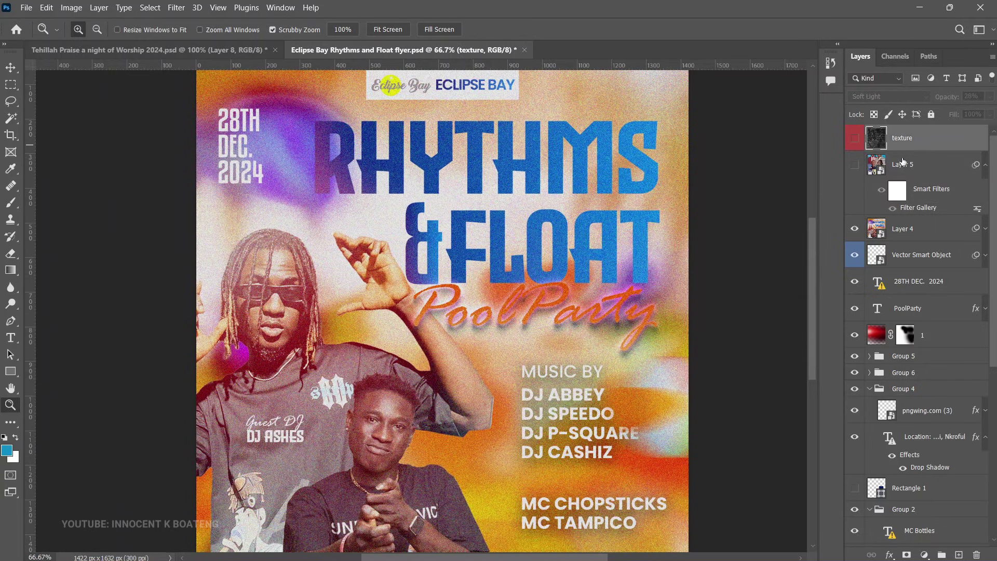
key(Delete)
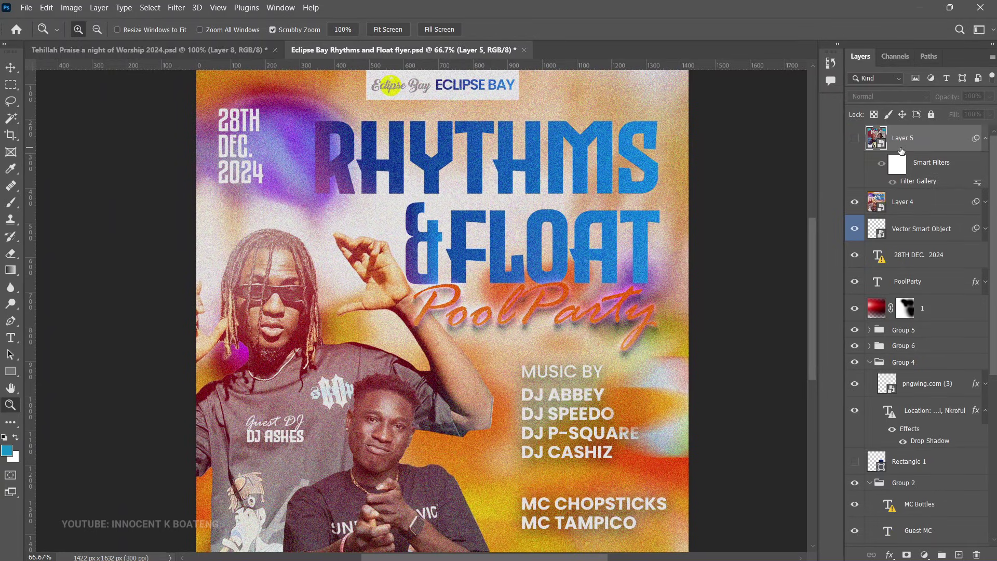
scroll(489, 354, up, 3)
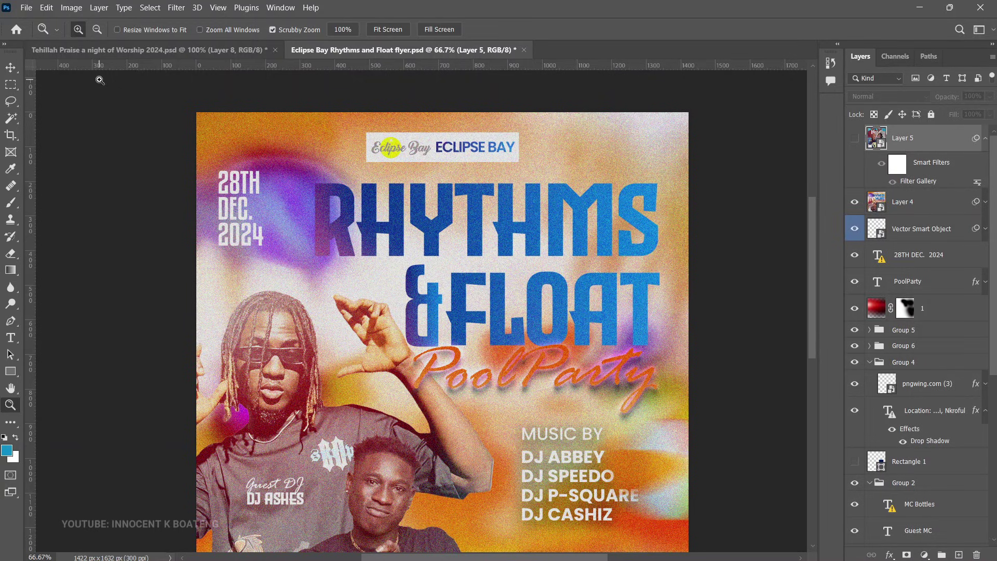
click(26, 7)
click(86, 247)
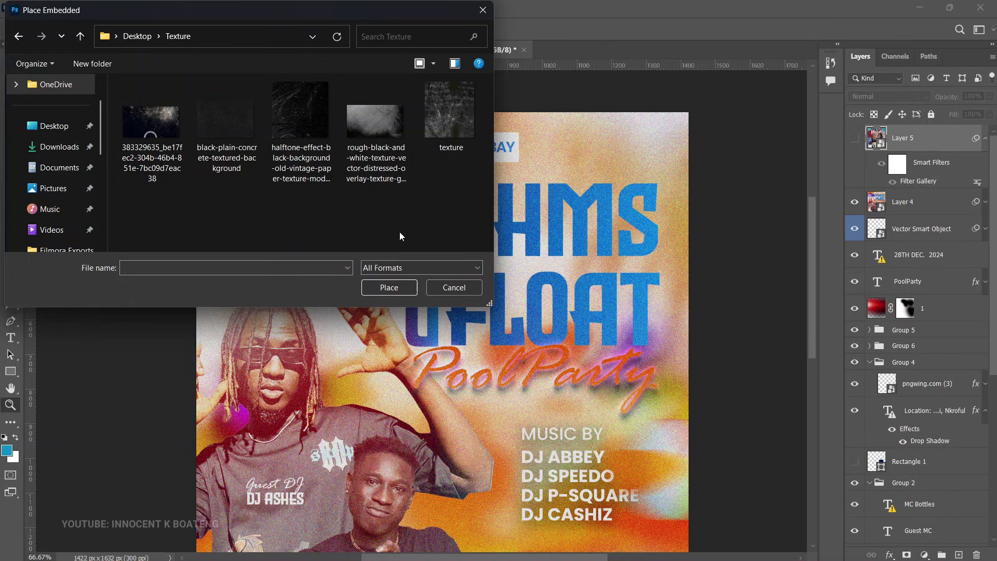
double_click(470, 116)
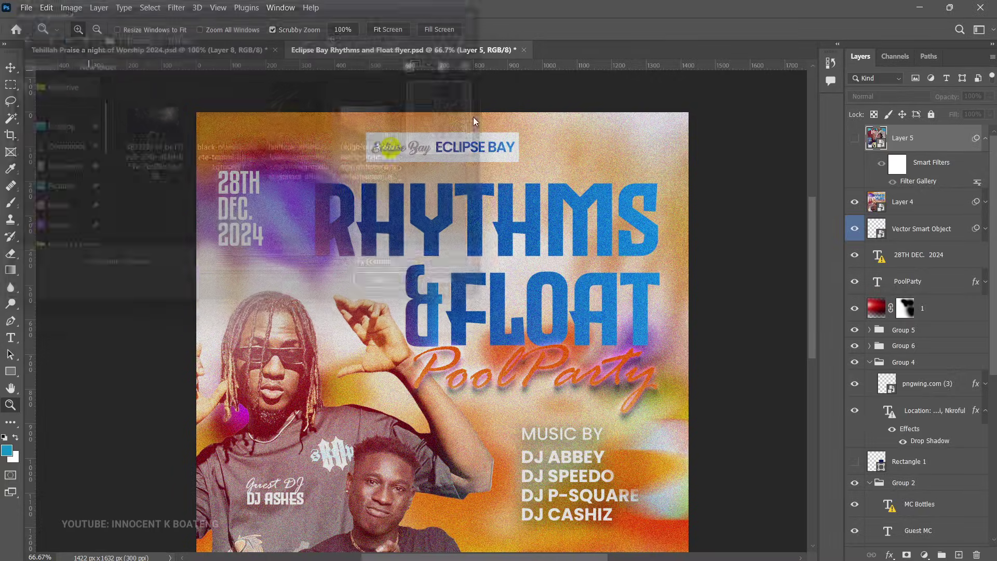
Move the placed texture and scale it to about 107% so that it covers the whole flyer.
scroll(419, 384, down, 10)
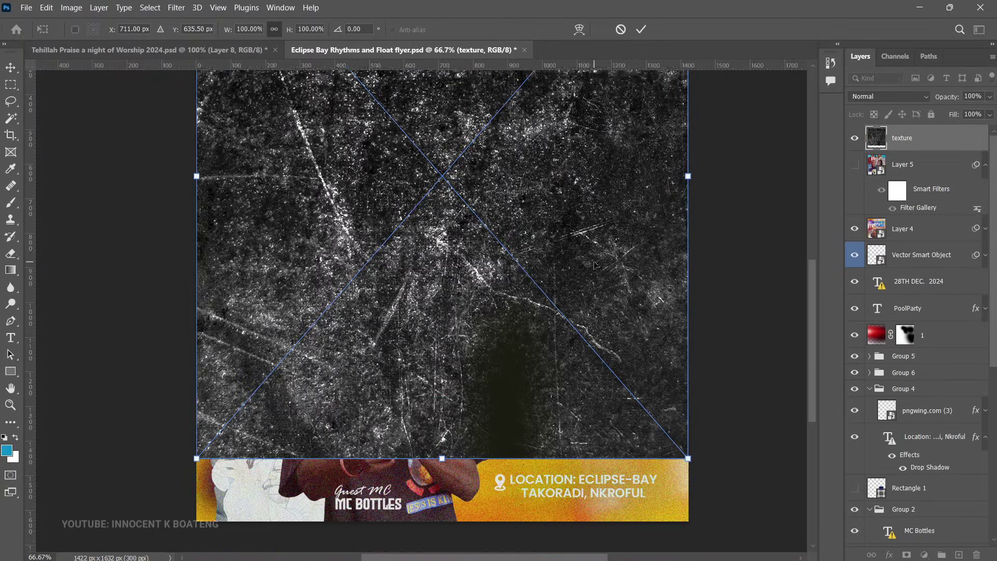
drag(600, 142, 625, 232)
scroll(626, 232, up, 5)
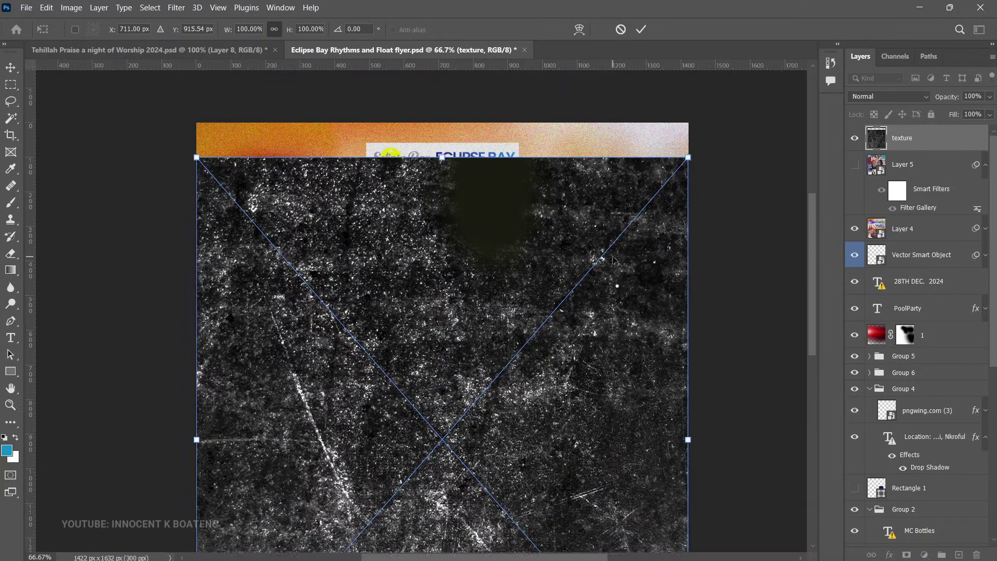
drag(685, 156, 696, 114)
drag(198, 159, 177, 162)
scroll(457, 332, down, 5)
scroll(573, 234, up, 1)
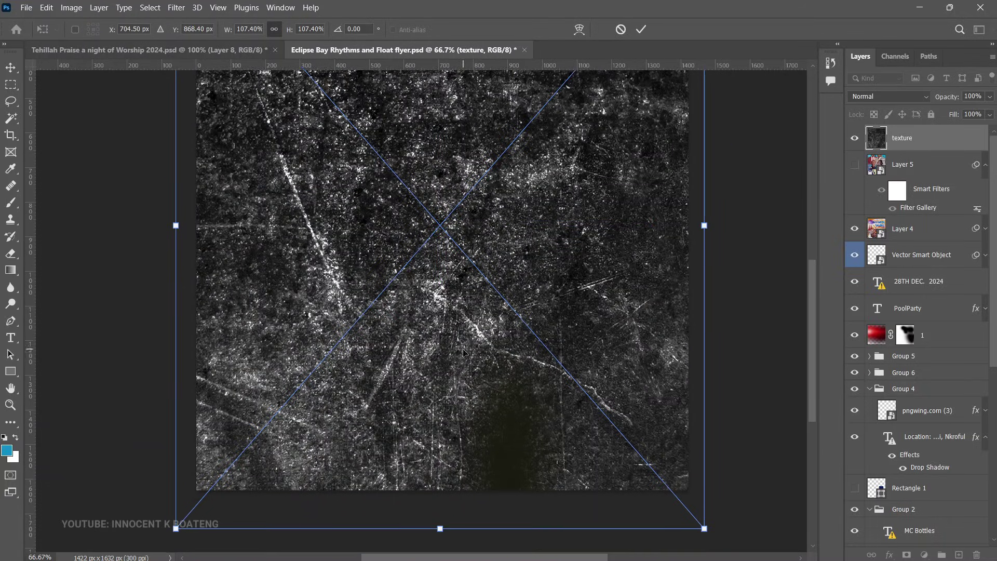
key(Return)
Blend the texture layer in Soft Light mode and lower its opacity to 26%.
key(z)
scroll(575, 345, down, 2)
alt+click(574, 345)
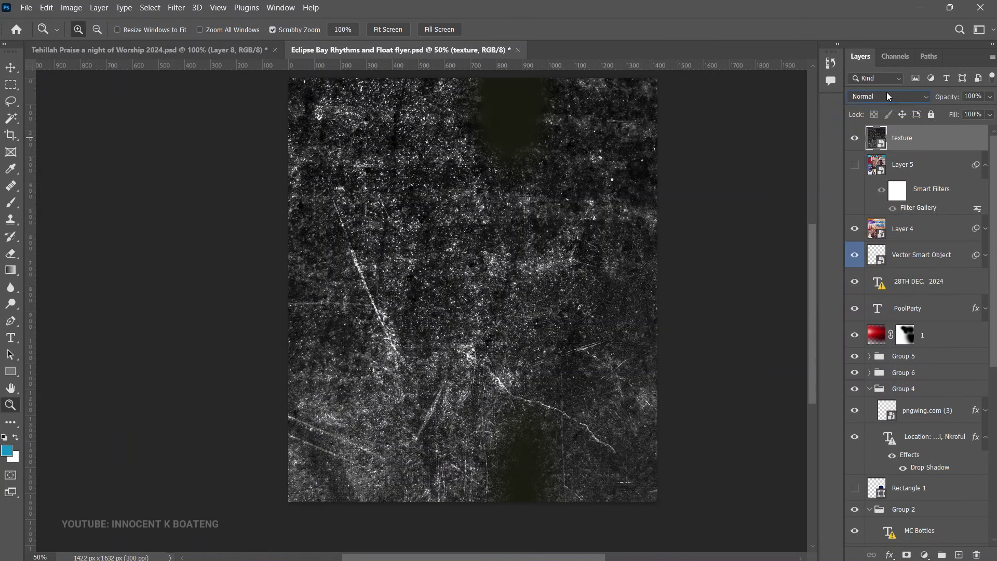
click(888, 96)
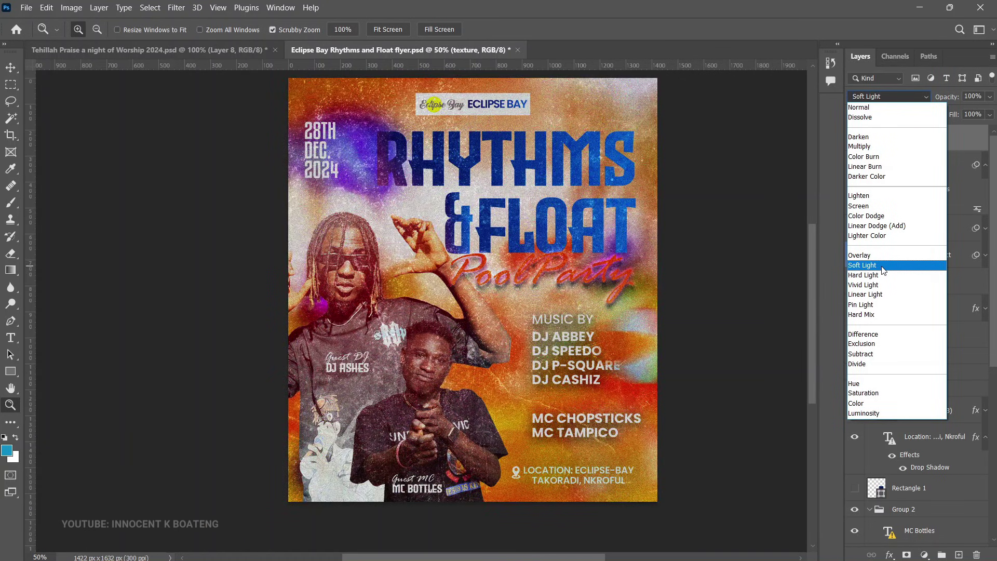
click(861, 265)
click(469, 287)
scroll(636, 265, down, 2)
scroll(636, 265, up, 1)
drag(948, 98, 895, 105)
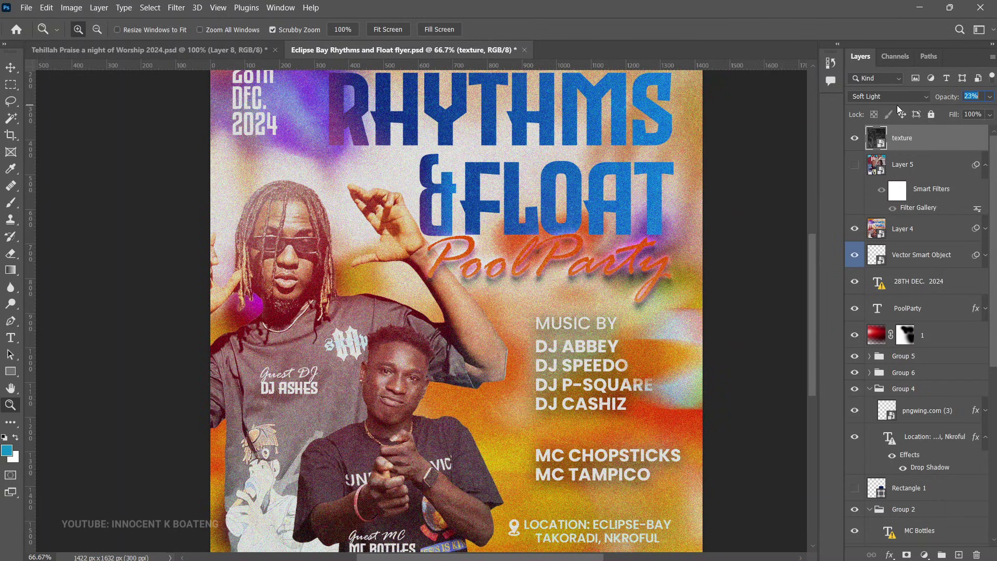
drag(896, 105, 898, 105)
Compare the grainy flyer with the texture layer hidden and shown.
click(854, 138)
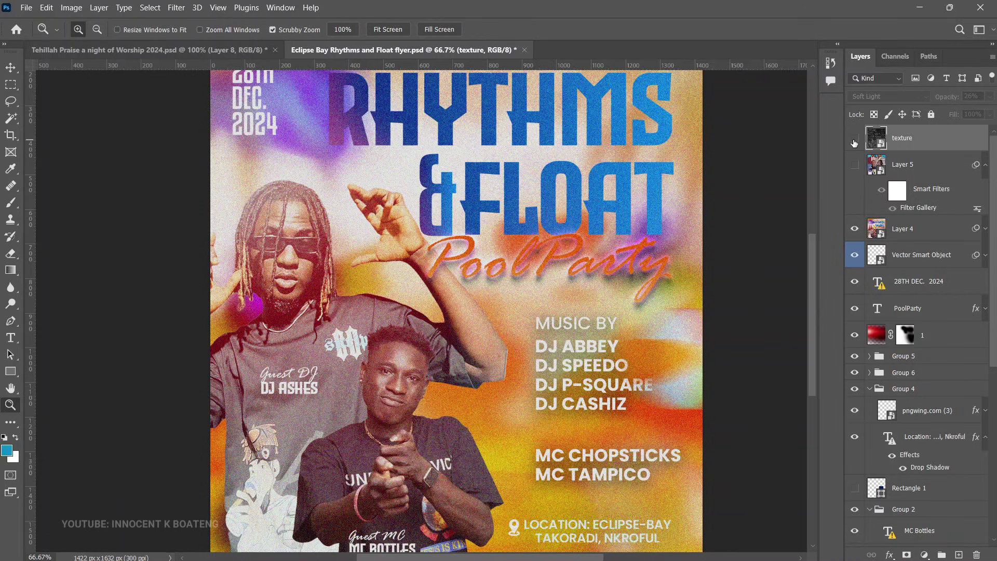
click(854, 138)
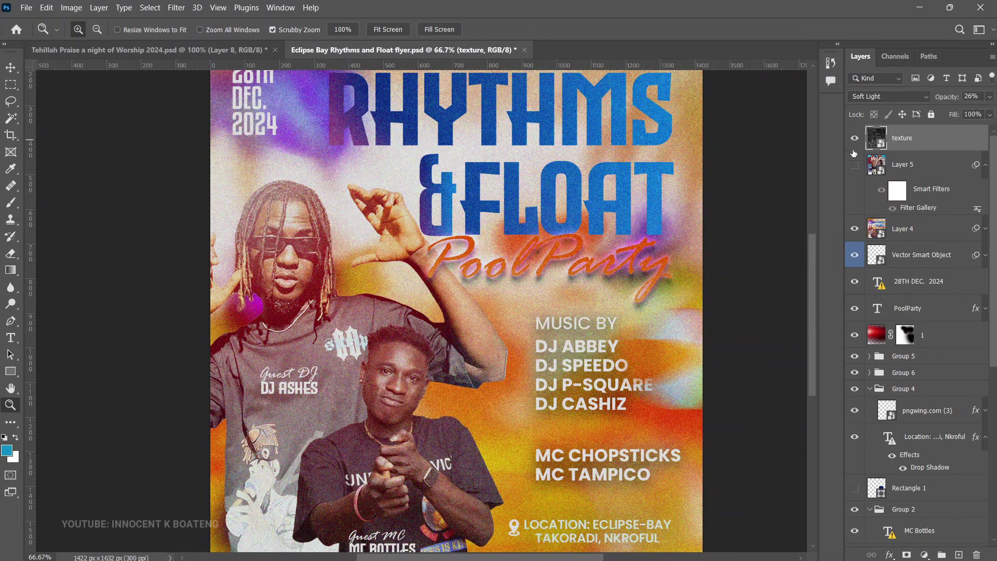
scroll(437, 255, down, 3)
scroll(436, 255, up, 3)
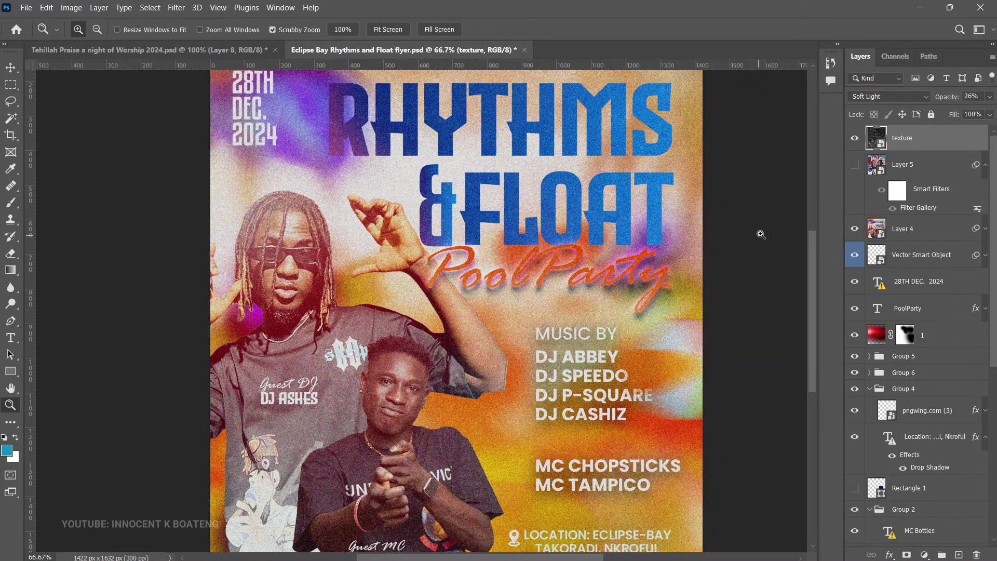
scroll(856, 204, down, 1)
Compare the flyer with the texture alone, with no effects, with Layer 4's grain alone, and with grain and texture combined.
click(854, 202)
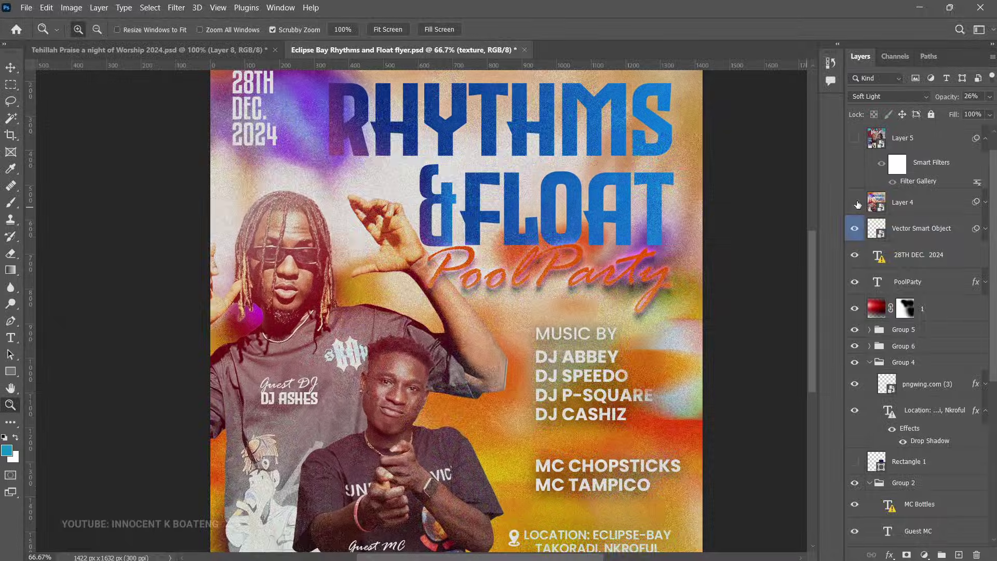
scroll(827, 227, down, 1)
scroll(819, 258, up, 2)
scroll(873, 245, up, 1)
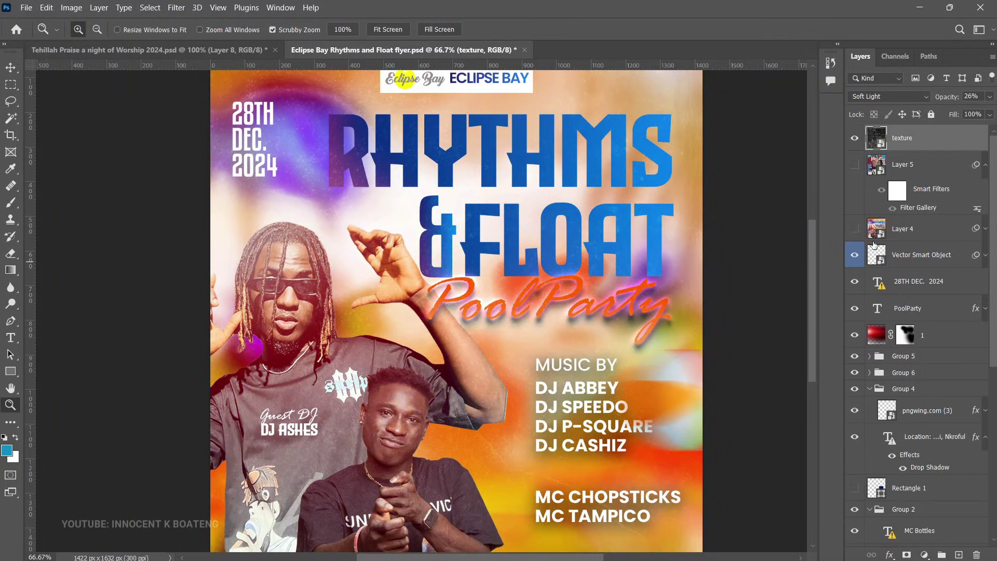
click(853, 139)
click(853, 144)
click(853, 139)
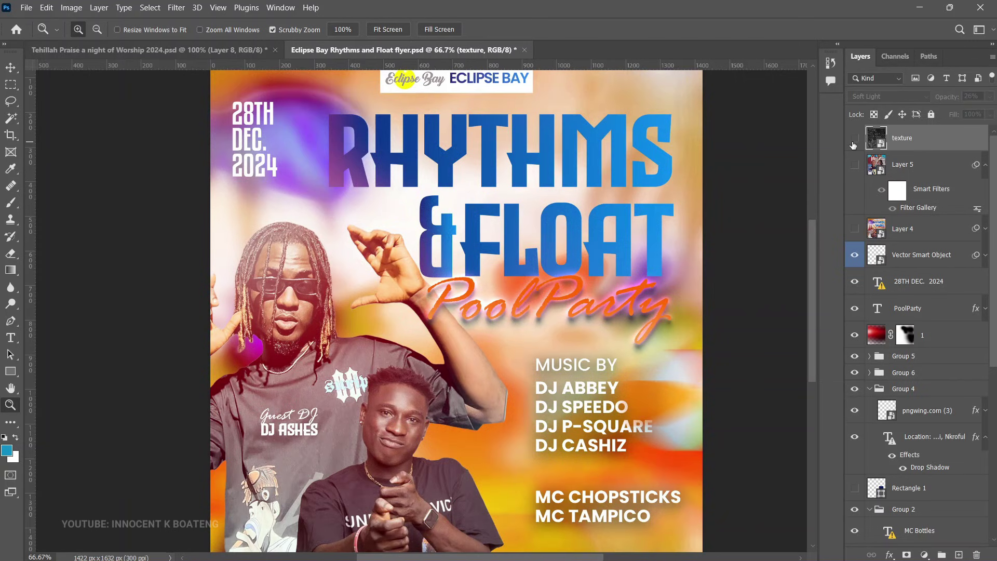
click(854, 229)
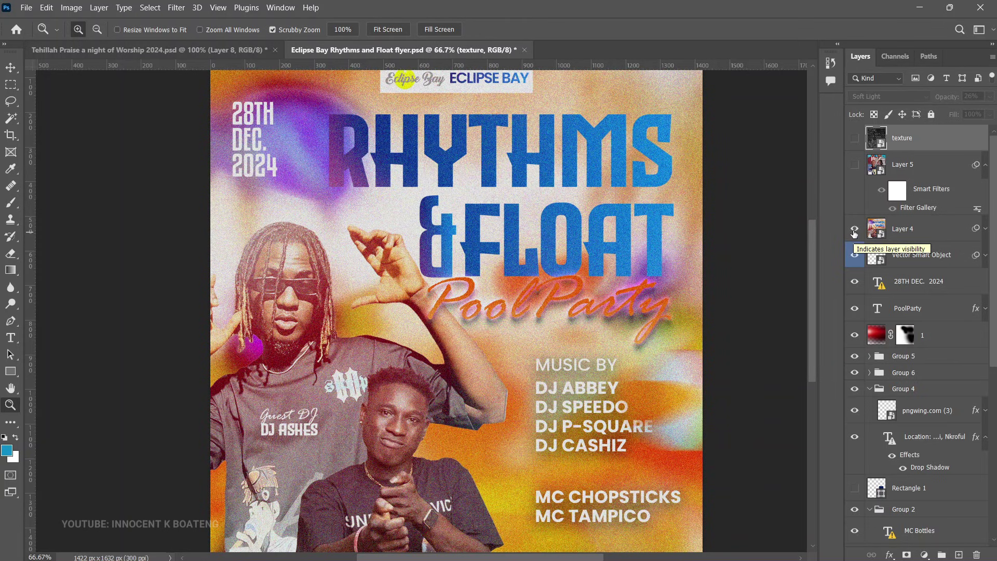
click(854, 138)
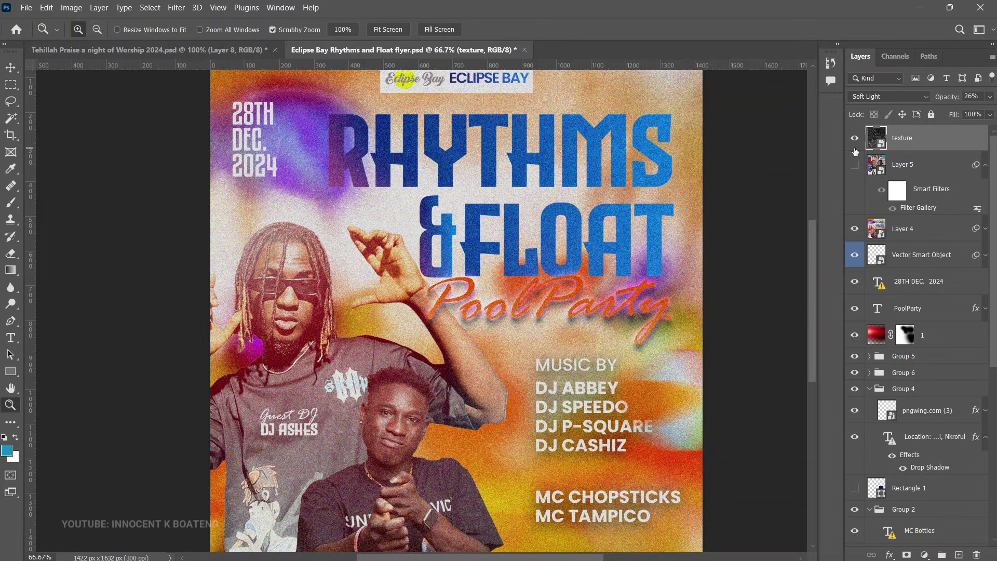
Hide the texture layer and Layer 4, and place the halftone-effect black background texture as an embedded file.
click(854, 138)
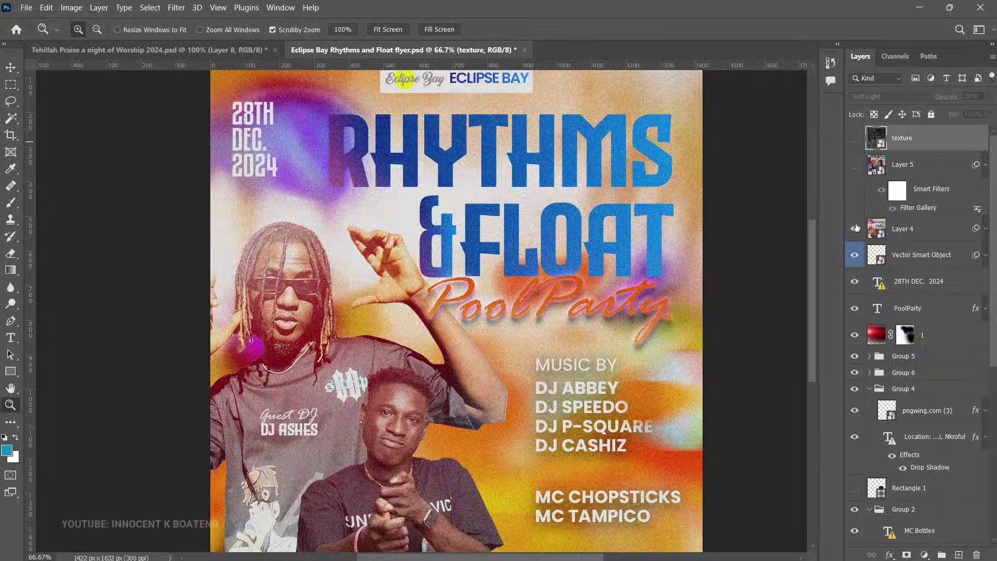
click(854, 228)
click(26, 7)
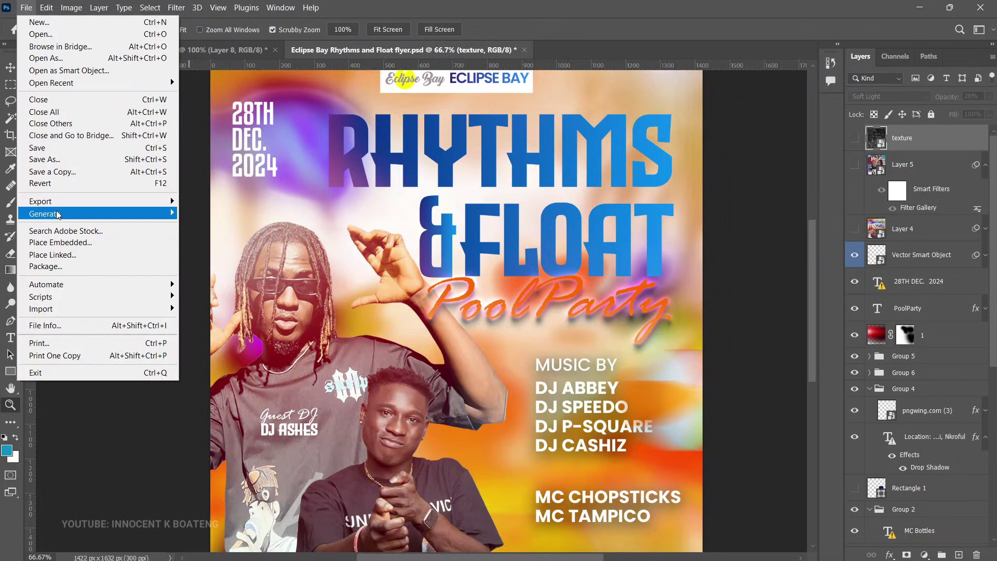
click(80, 247)
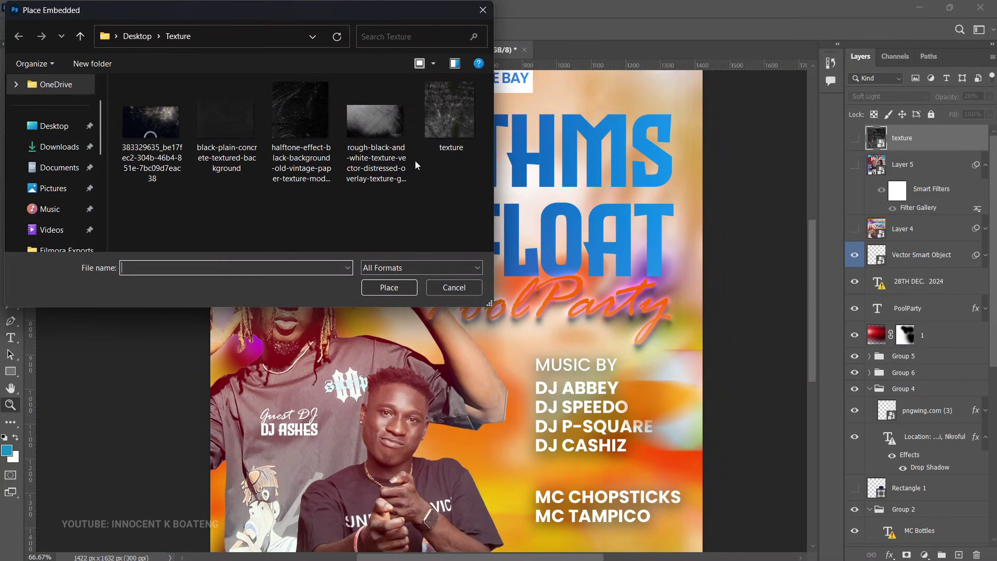
double_click(306, 144)
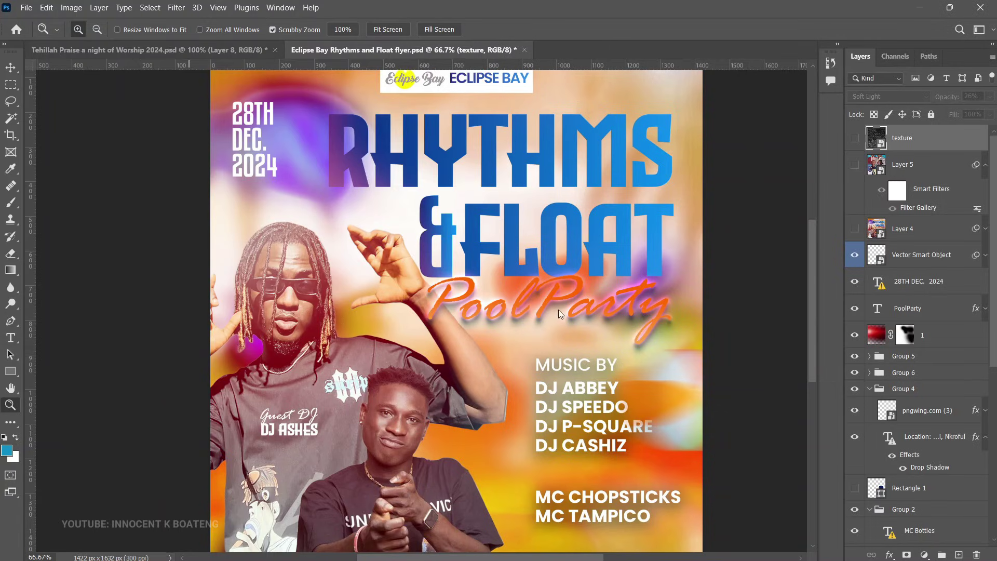
Scale the placed halftone texture up so that it covers the whole flyer.
scroll(525, 300, down, 3)
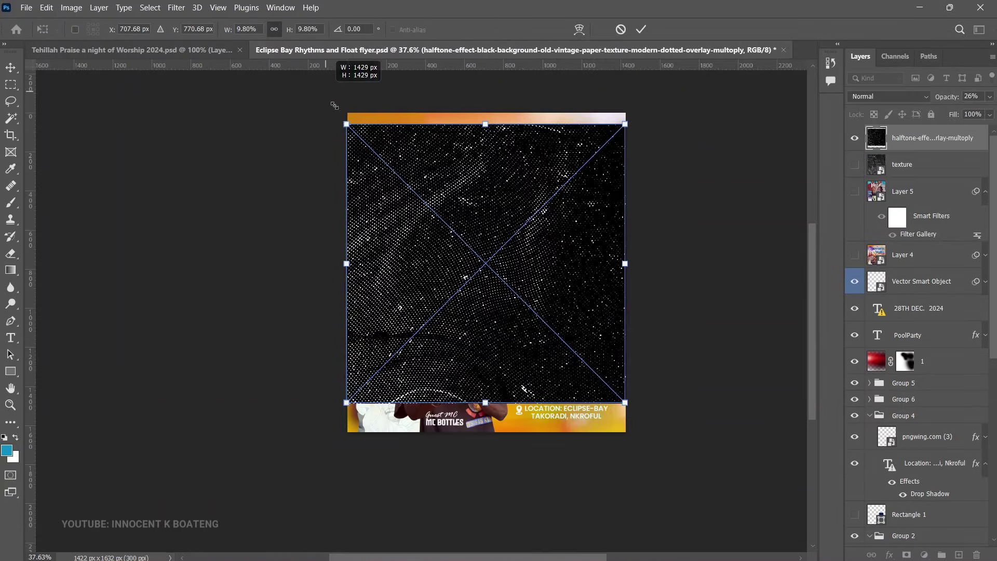
key(Return)
key(z)
drag(528, 239, 513, 319)
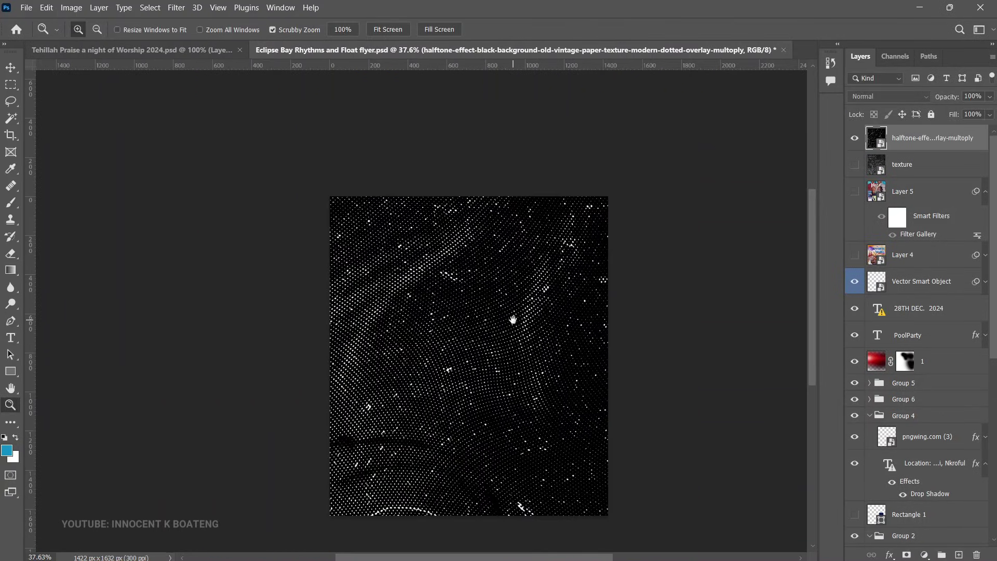
Blend the halftone texture layer in Soft Light mode and lower its opacity to 17%.
click(873, 97)
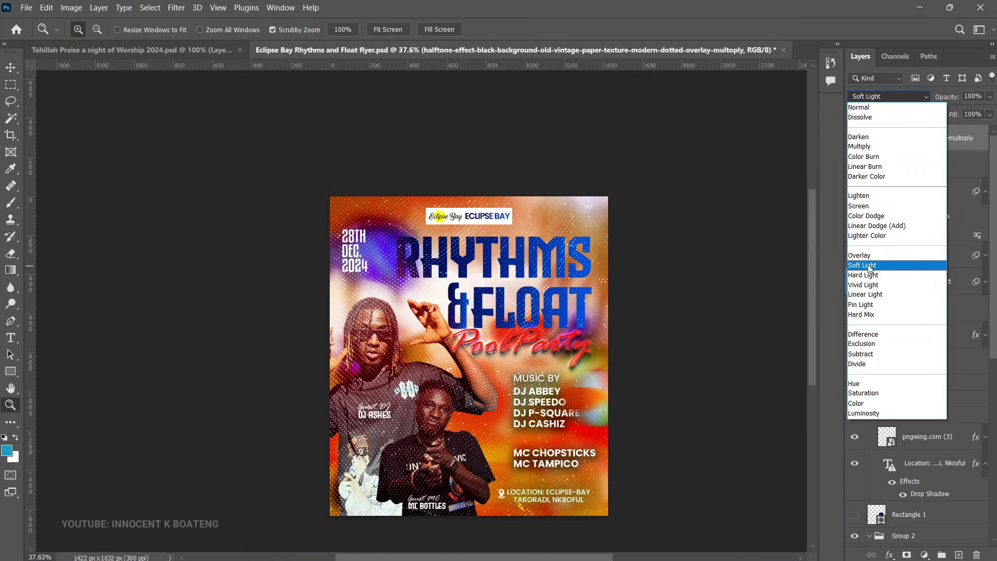
click(869, 265)
key(ctrl+plus)
drag(954, 97, 901, 114)
click(518, 247)
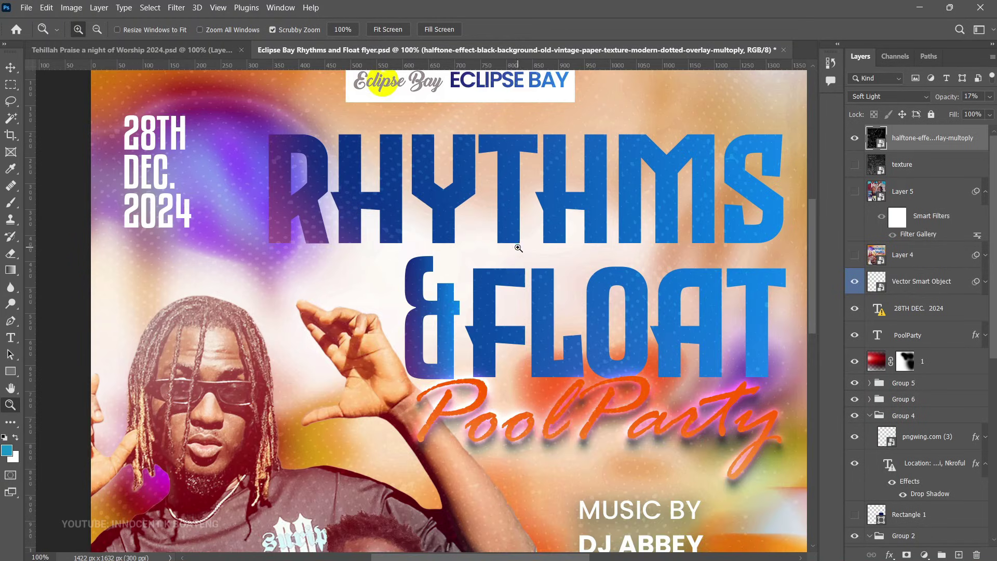
Inspect the halftone effect across the flyer, comparing it with the halftone layer hidden and shown.
scroll(519, 247, down, 6)
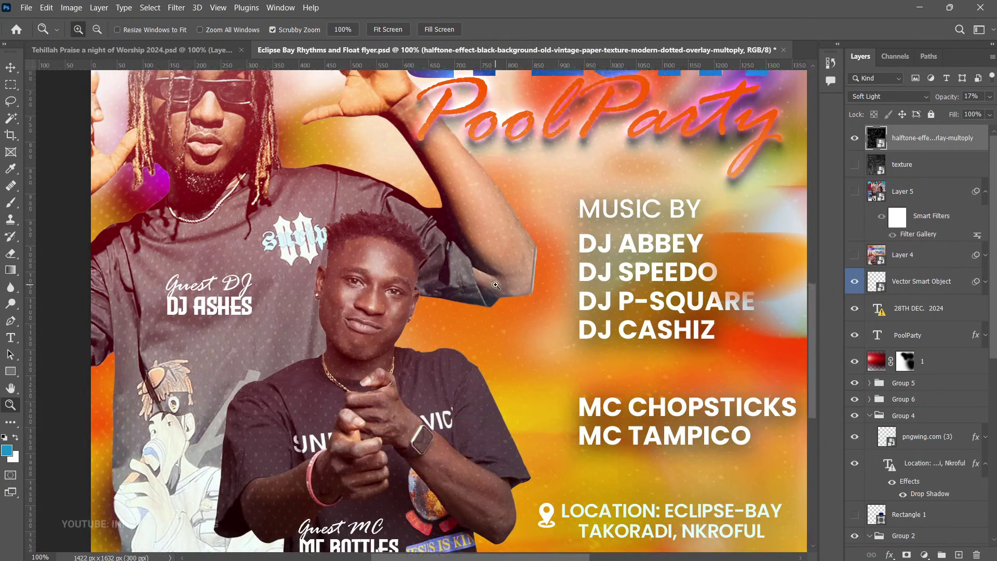
scroll(496, 285, up, 3)
click(854, 137)
click(854, 138)
scroll(504, 281, up, 4)
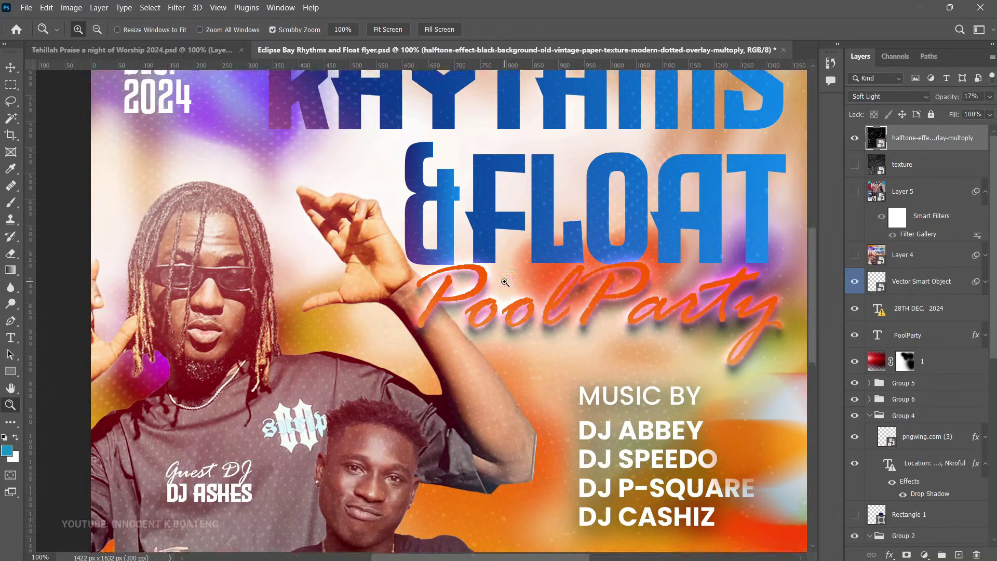
scroll(504, 281, down, 4)
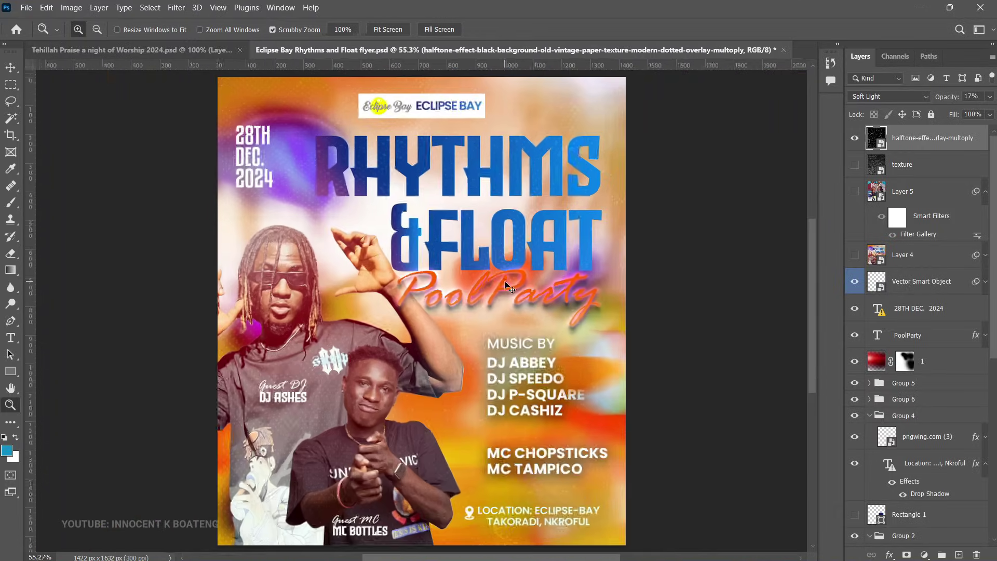
scroll(506, 284, down, 1)
Hide the halftone layer and compare the flyer with the texture layer alone and with Layer 4's grain alone.
click(854, 138)
click(854, 164)
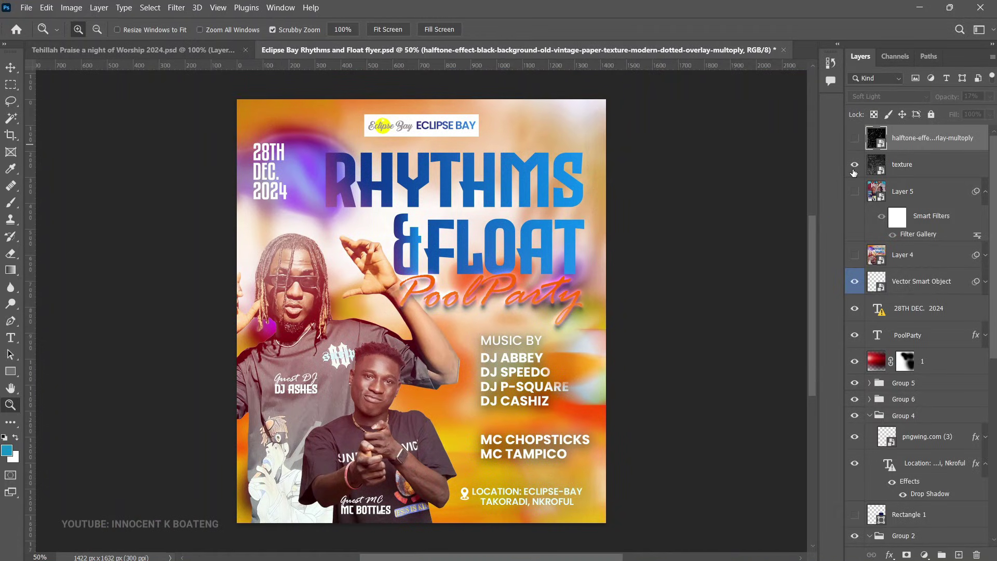
click(854, 165)
click(853, 258)
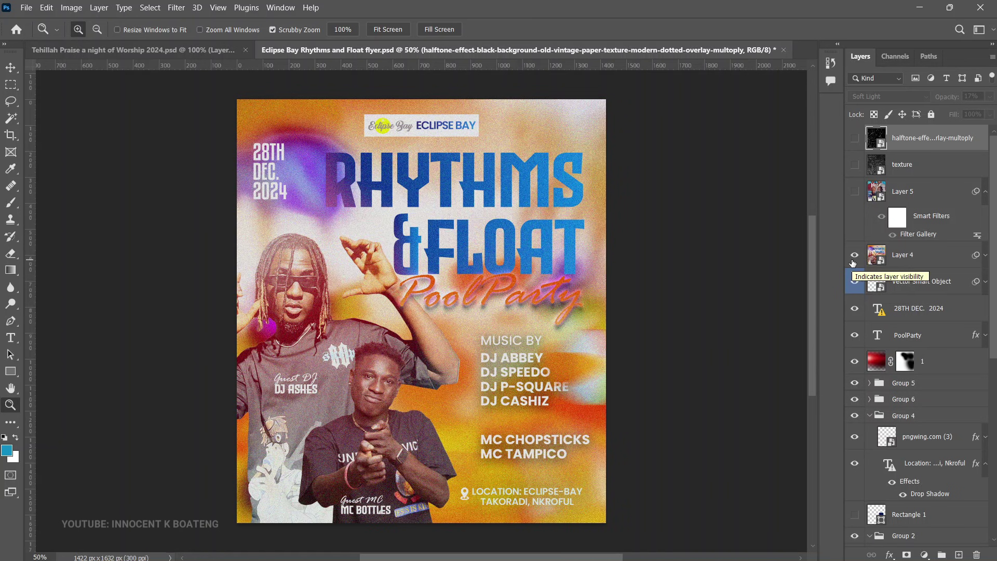